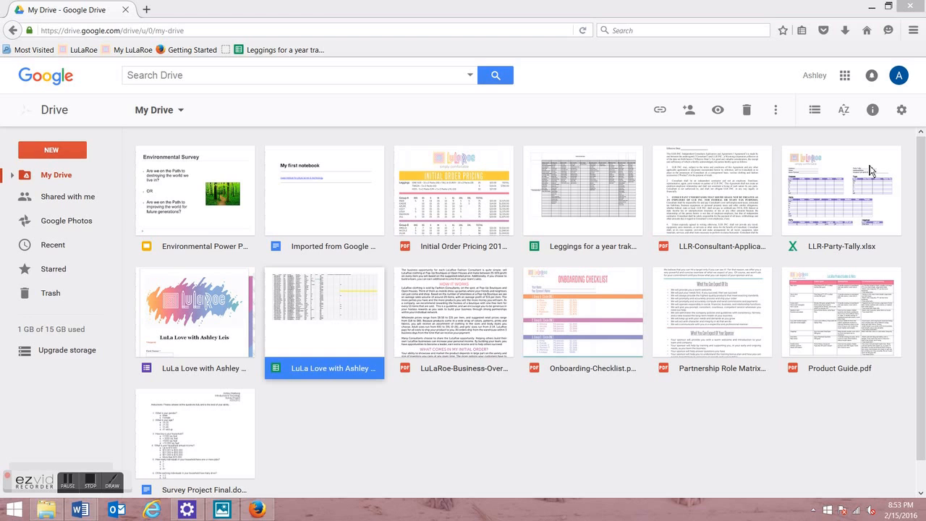
# Step: Go to the Google homepage and return to Google Drive through the apps list
pyautogui.click(452, 30)
pyautogui.write('google.com/')
pyautogui.press('Return')
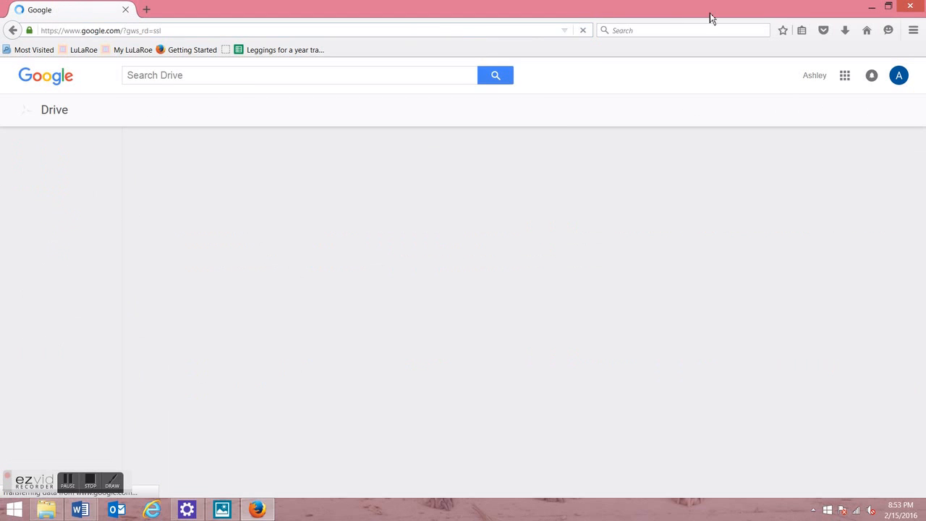
pyautogui.click(845, 81)
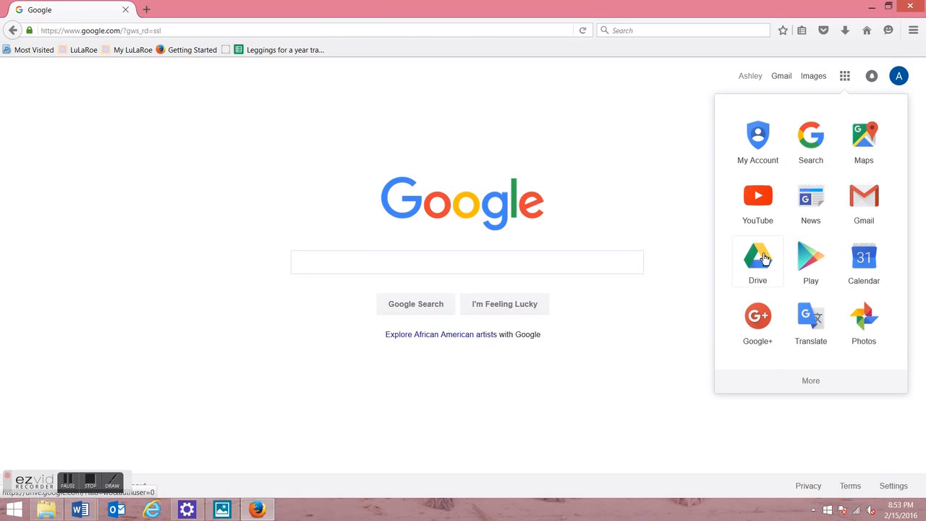
pyautogui.click(765, 259)
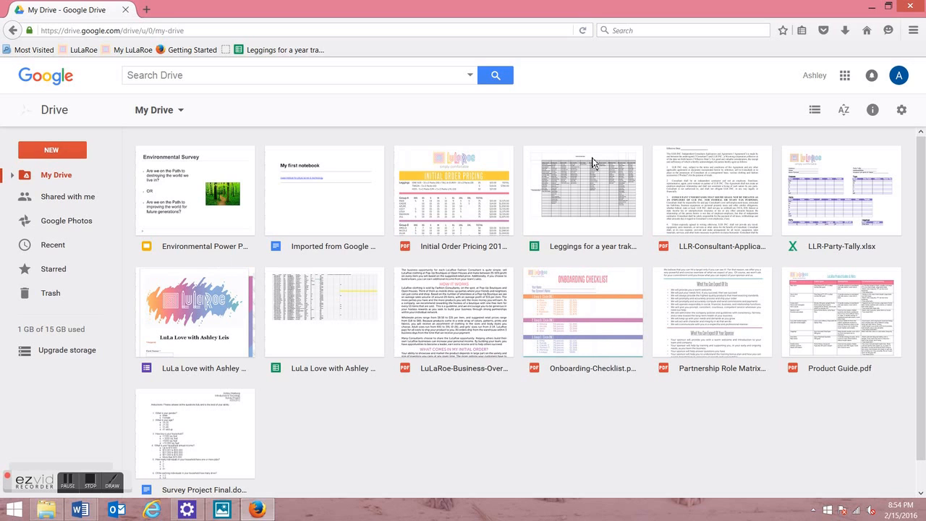
# Step: Create a new Google Form from Drive's New > More menu and decline the Forms tour
pyautogui.click(49, 152)
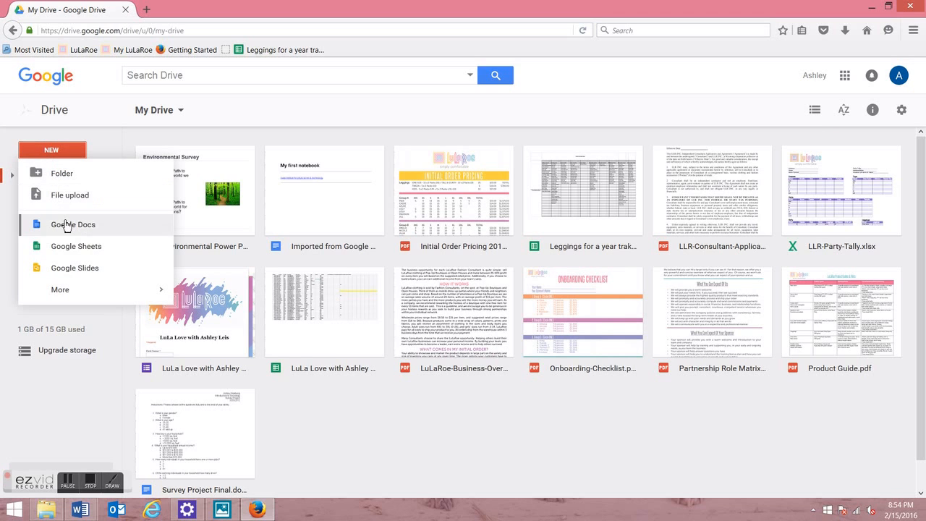
pyautogui.moveTo(77, 291)
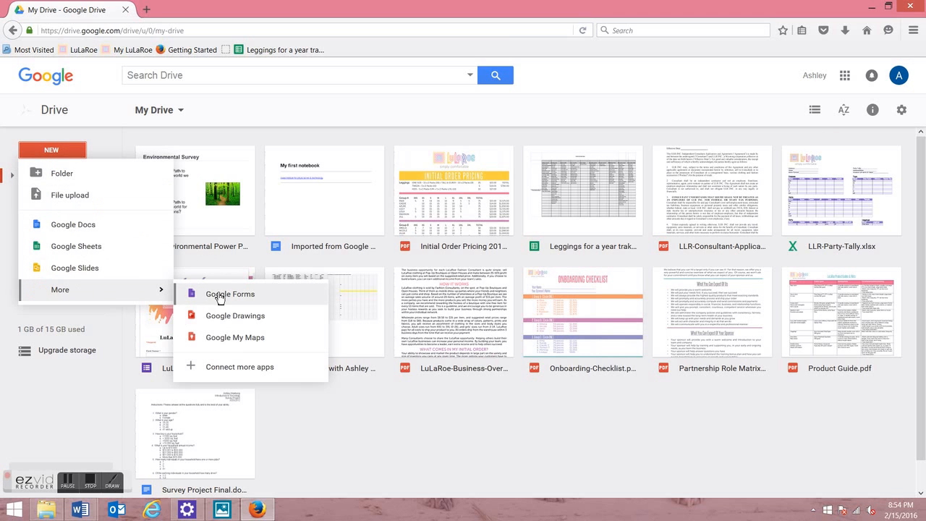
pyautogui.click(220, 296)
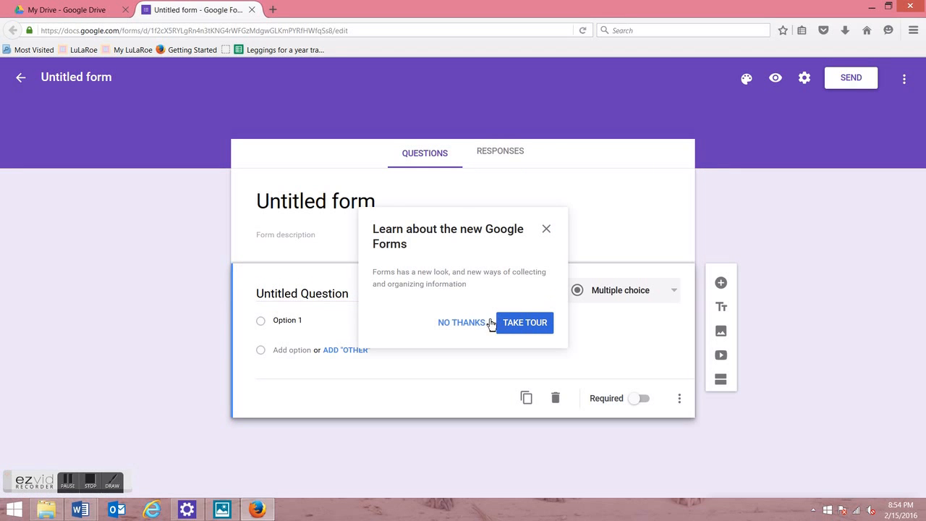
pyautogui.click(480, 321)
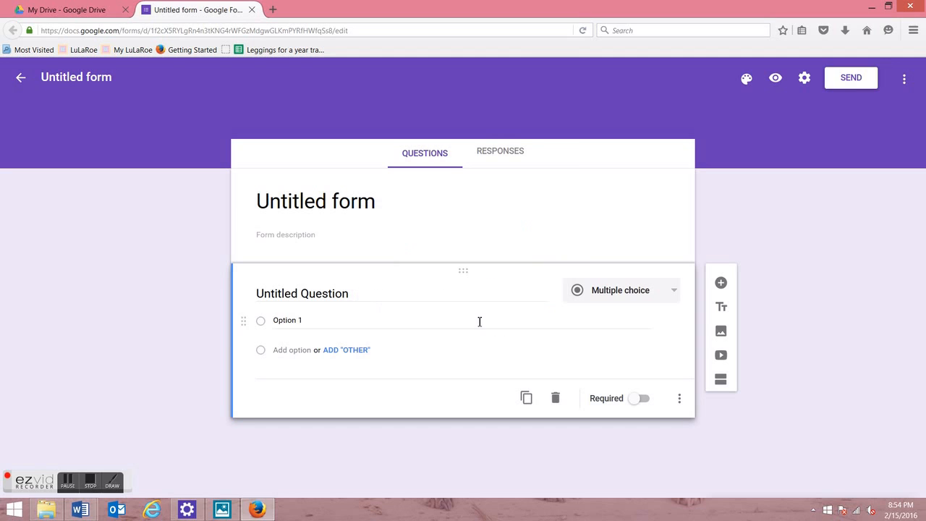
# Step: Replace the 'Untitled form' title with 'LuLaRoe Google Doc'
pyautogui.click(408, 196)
pyautogui.press('BackSpace')
pyautogui.press('BackSpace')
pyautogui.press('BackSpace')
pyautogui.press('BackSpace')
pyautogui.press('BackSpace')
pyautogui.press('BackSpace')
pyautogui.press('BackSpace')
pyautogui.press('BackSpace')
pyautogui.press('BackSpace')
pyautogui.press('BackSpace')
pyautogui.press('BackSpace')
pyautogui.press('BackSpace')
pyautogui.press('BackSpace')
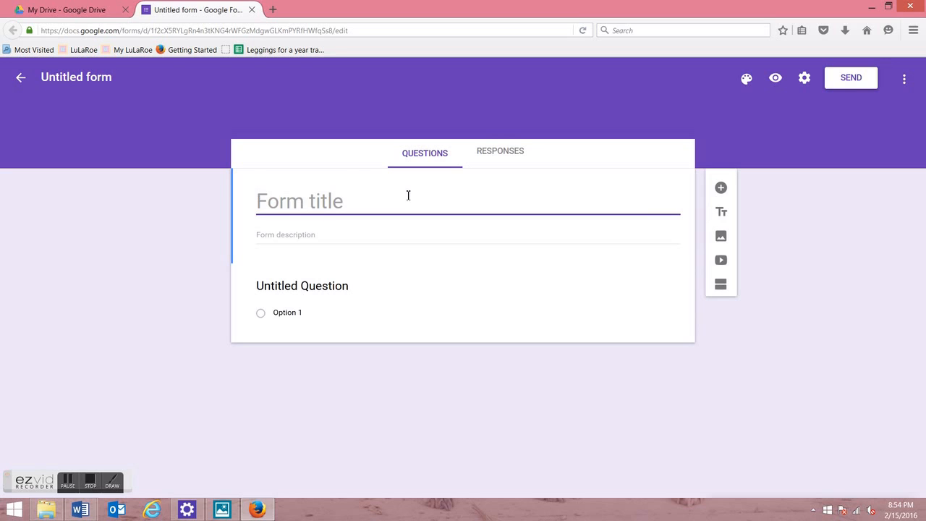
pyautogui.write('LuLaRoe Google Doc')
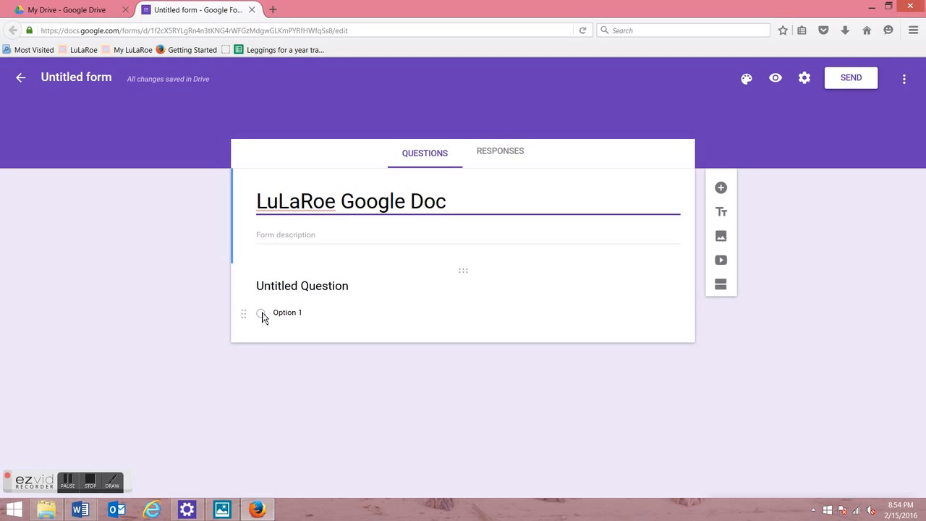
# Step: Rename the first question to 'First Name', correcting the typos
pyautogui.click(283, 290)
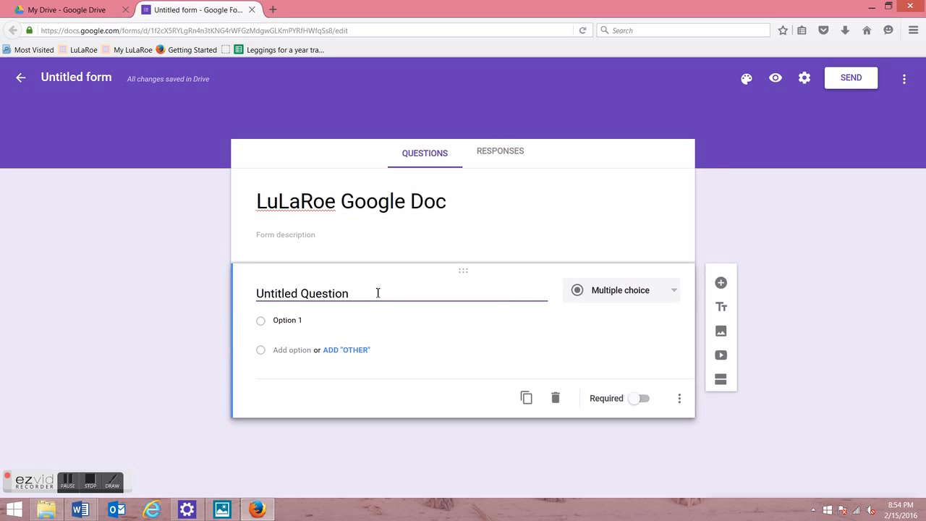
pyautogui.press('BackSpace')
pyautogui.press('BackSpace')
pyautogui.press('BackSpace')
pyautogui.press('BackSpace')
pyautogui.press('BackSpace')
pyautogui.press('BackSpace')
pyautogui.press('BackSpace')
pyautogui.press('BackSpace')
pyautogui.press('BackSpace')
pyautogui.press('BackSpace')
pyautogui.press('BackSpace')
pyautogui.press('BackSpace')
pyautogui.press('BackSpace')
pyautogui.press('BackSpace')
pyautogui.press('BackSpace')
pyautogui.press('BackSpace')
pyautogui.write('First anem')
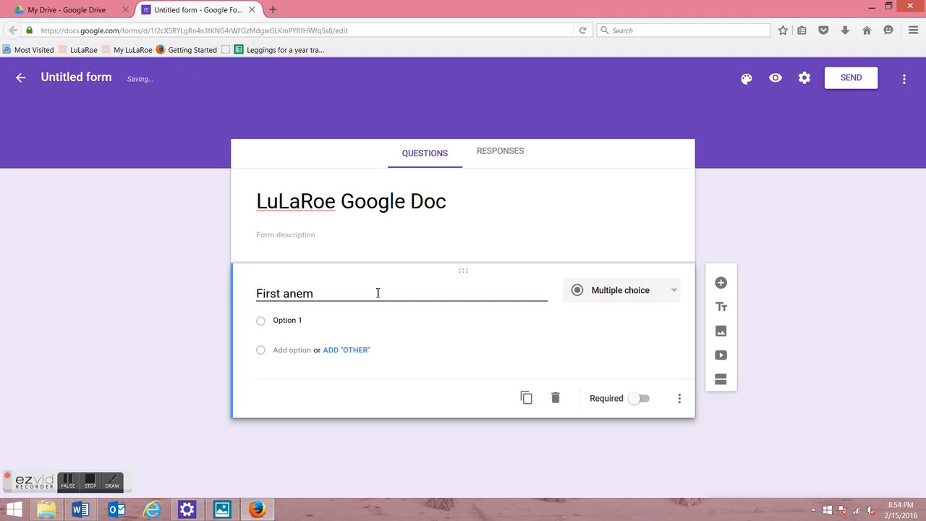
pyautogui.press('BackSpace')
pyautogui.press('BackSpace')
pyautogui.write('Nae')
pyautogui.press('BackSpace')
pyautogui.write('me')
# Step: Make First Name a required short-answer question with a hint line
pyautogui.click(672, 296)
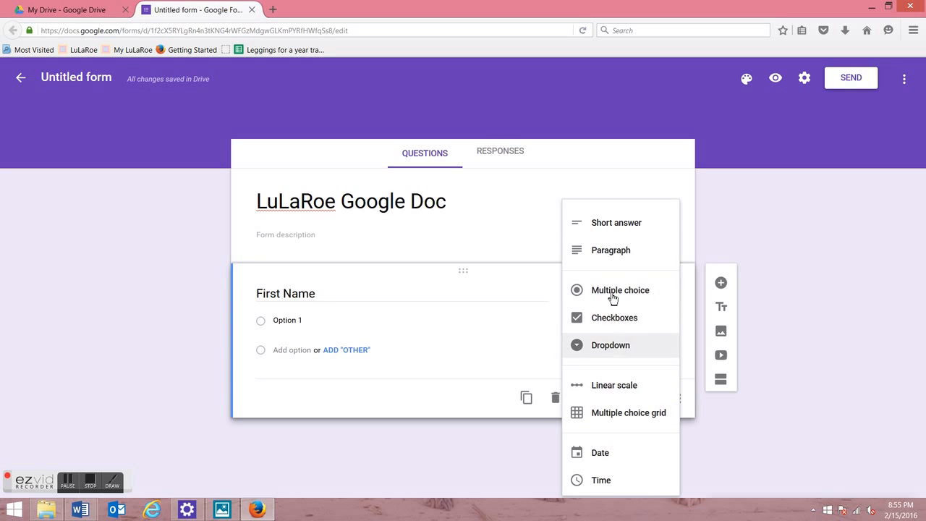
pyautogui.click(618, 231)
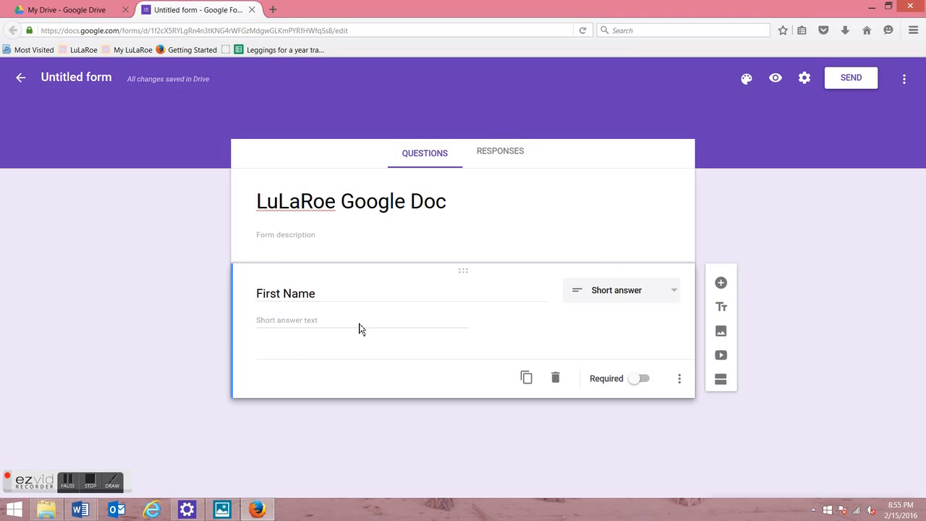
pyautogui.click(633, 380)
pyautogui.click(679, 380)
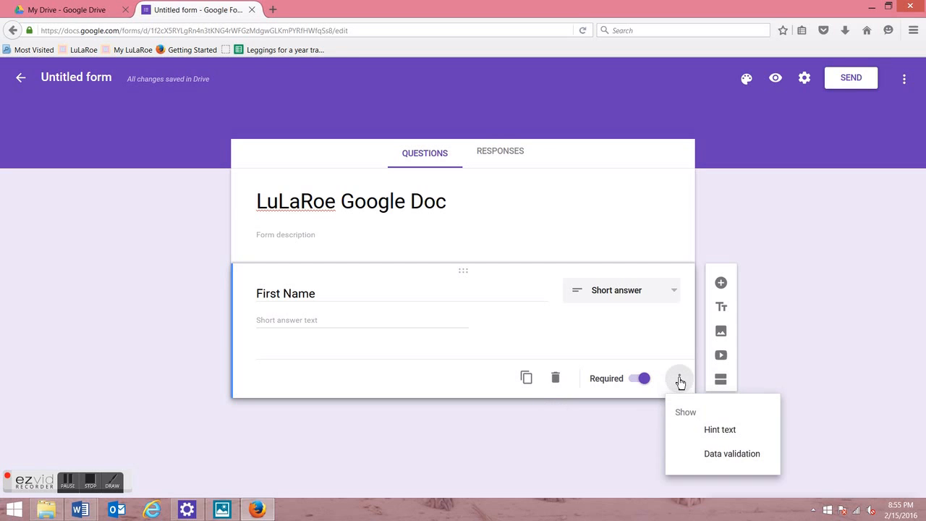
pyautogui.click(680, 382)
pyautogui.click(680, 381)
pyautogui.click(711, 436)
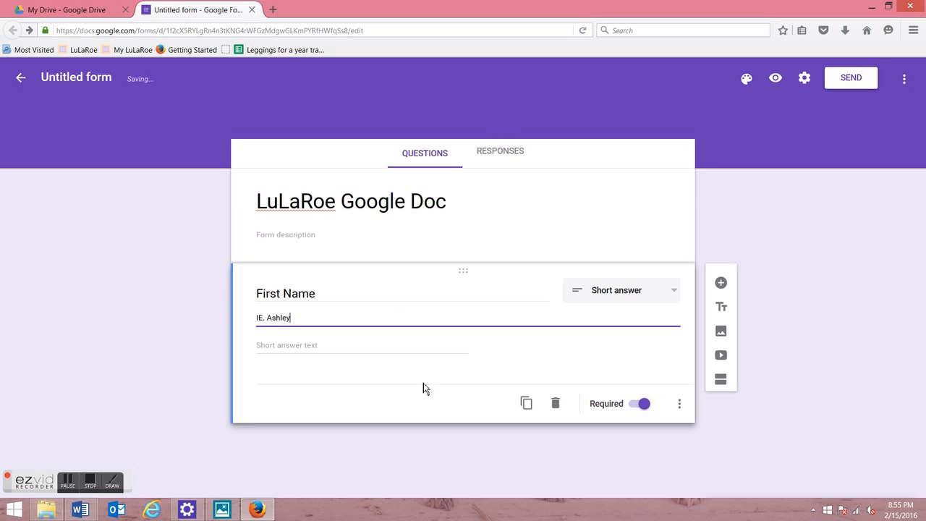
# Step: Add a required short-answer 'Last Name' question with a hint line
pyautogui.click(720, 283)
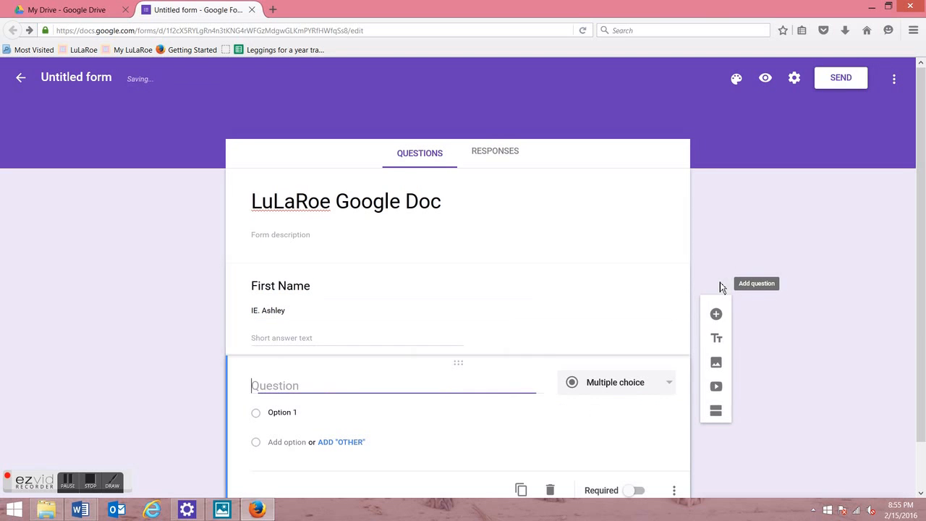
pyautogui.write('LAS')
pyautogui.write('ast n')
pyautogui.press('BackSpace')
pyautogui.write('Name')
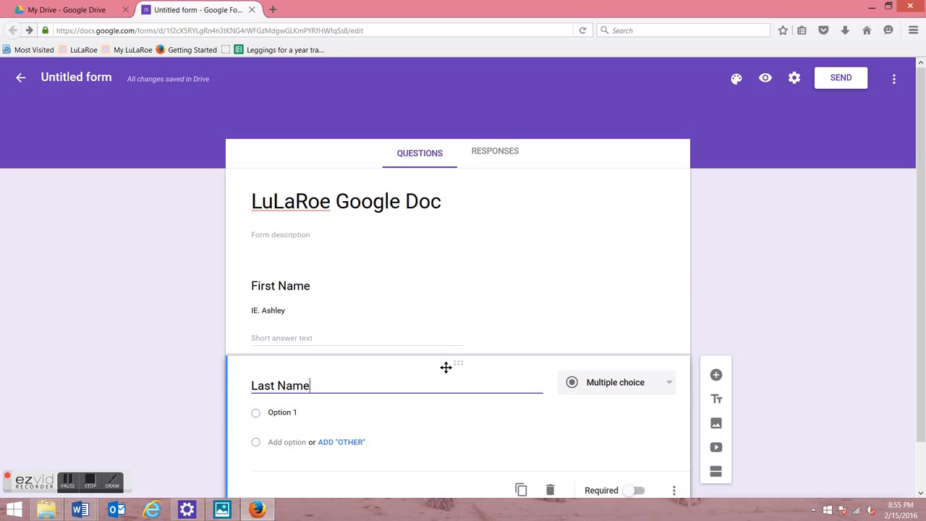
pyautogui.click(612, 390)
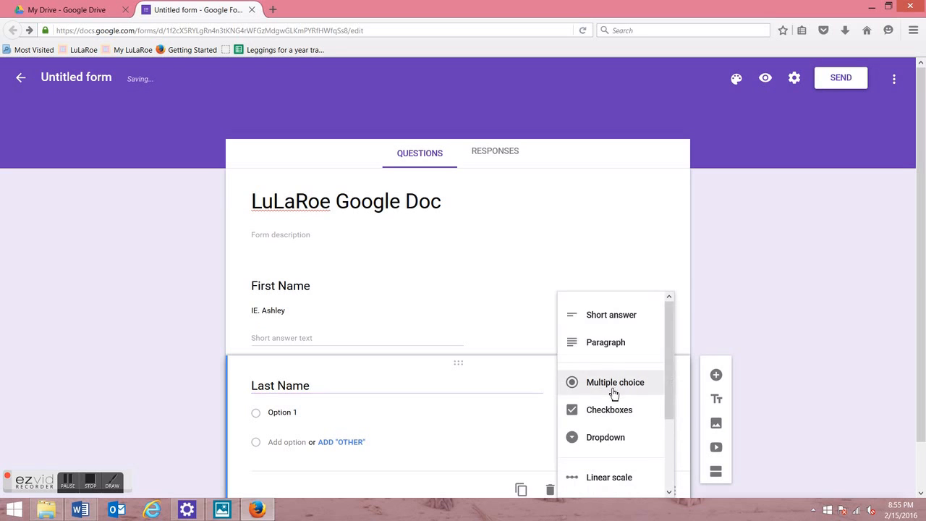
pyautogui.click(626, 317)
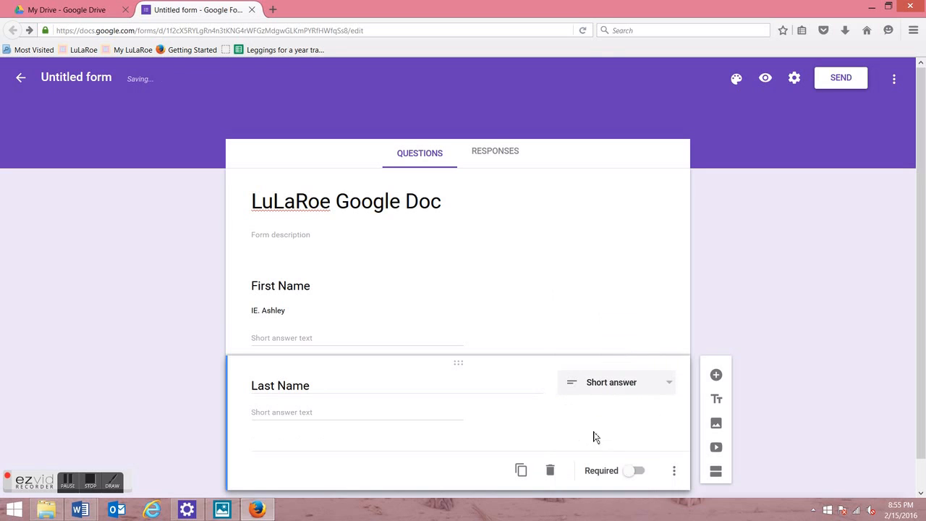
pyautogui.click(634, 474)
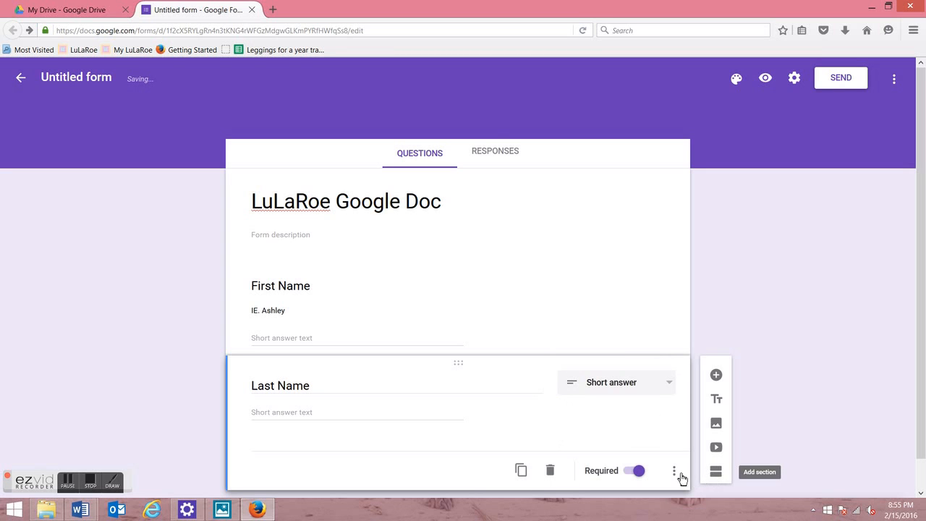
pyautogui.click(680, 476)
pyautogui.click(692, 449)
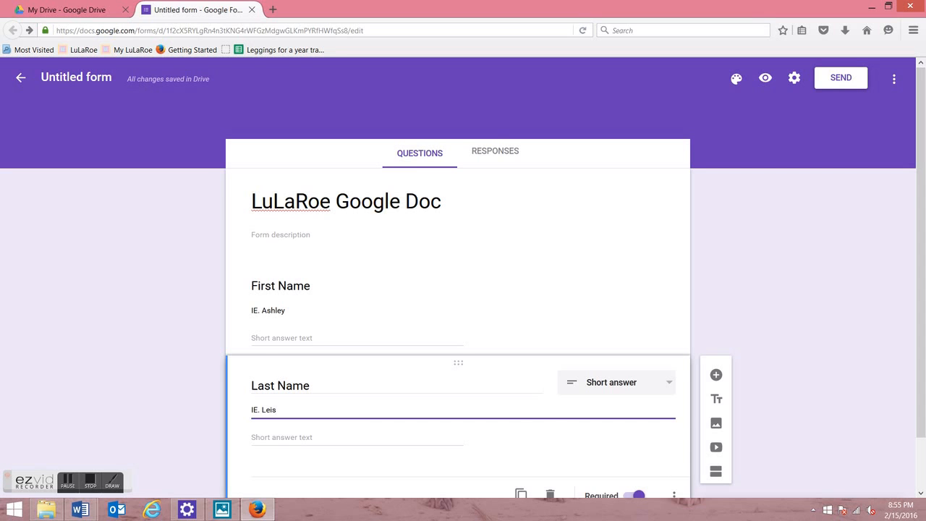
# Step: Add a short-answer 'Street Address' question below Last Name
pyautogui.scroll(-2, 881, 410)
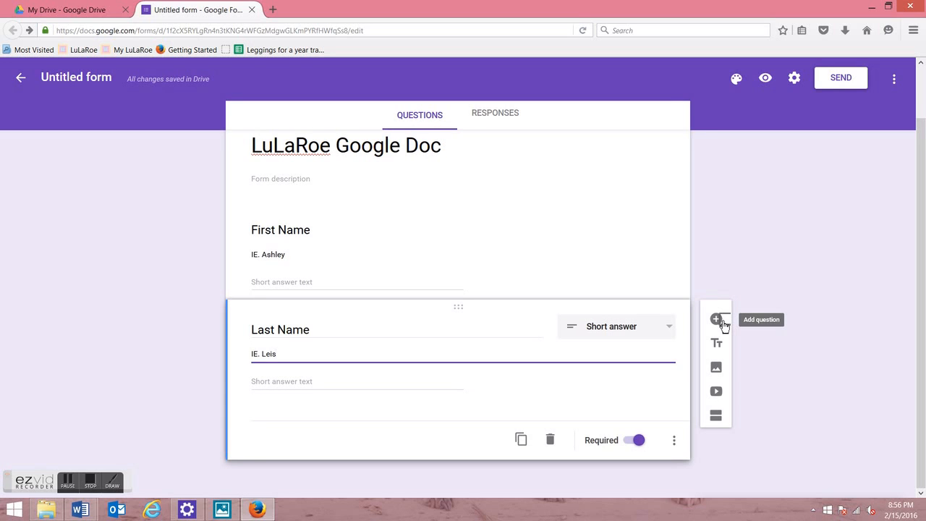
pyautogui.click(723, 325)
pyautogui.write('Street Address')
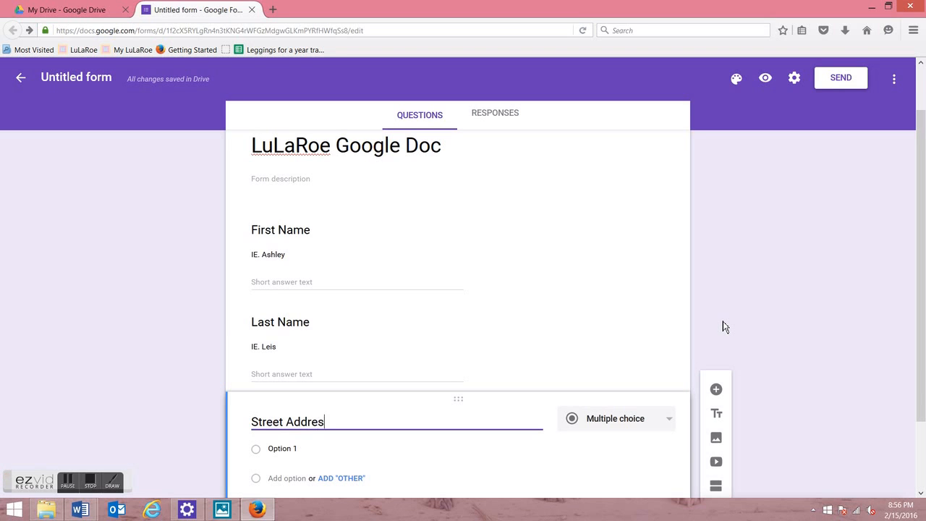
pyautogui.click(656, 416)
pyautogui.click(642, 355)
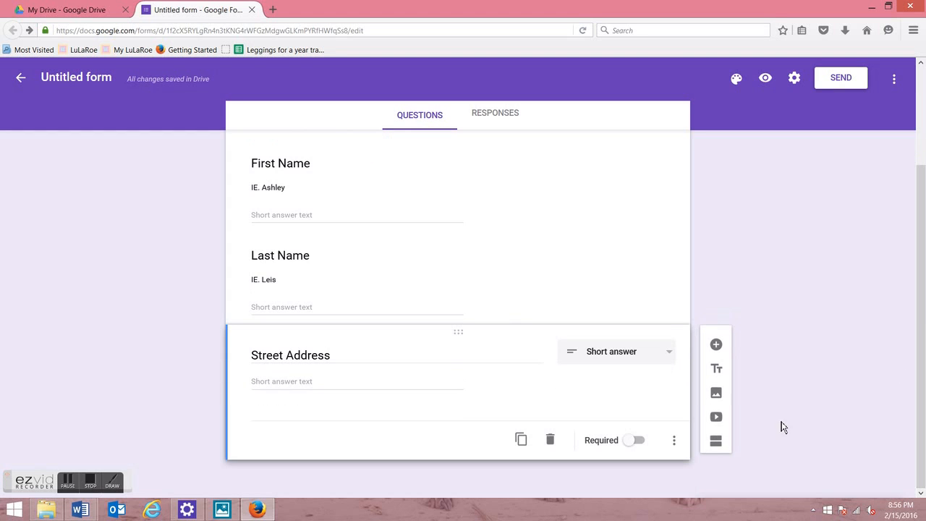
# Step: Make Street Address required and add a required short-answer City question
pyautogui.click(638, 444)
pyautogui.click(716, 344)
pyautogui.write('City')
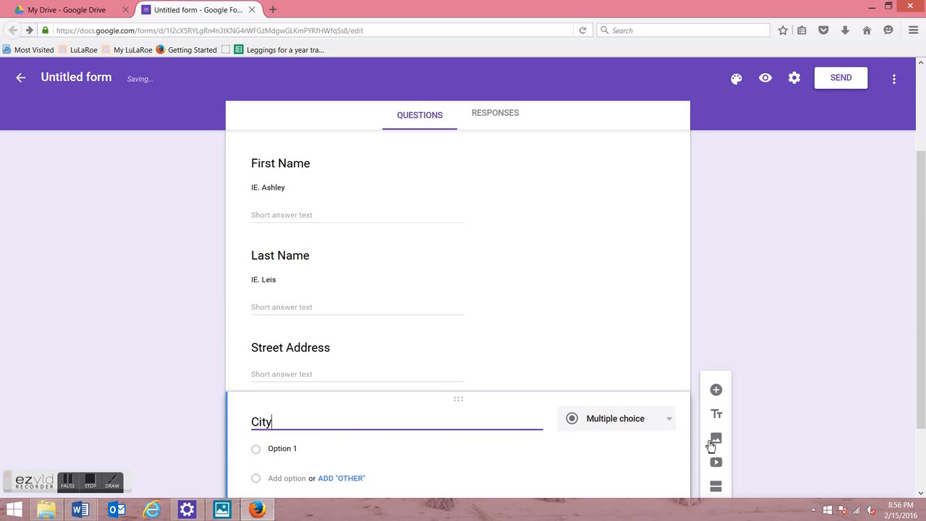
pyautogui.scroll(-2, 610, 399)
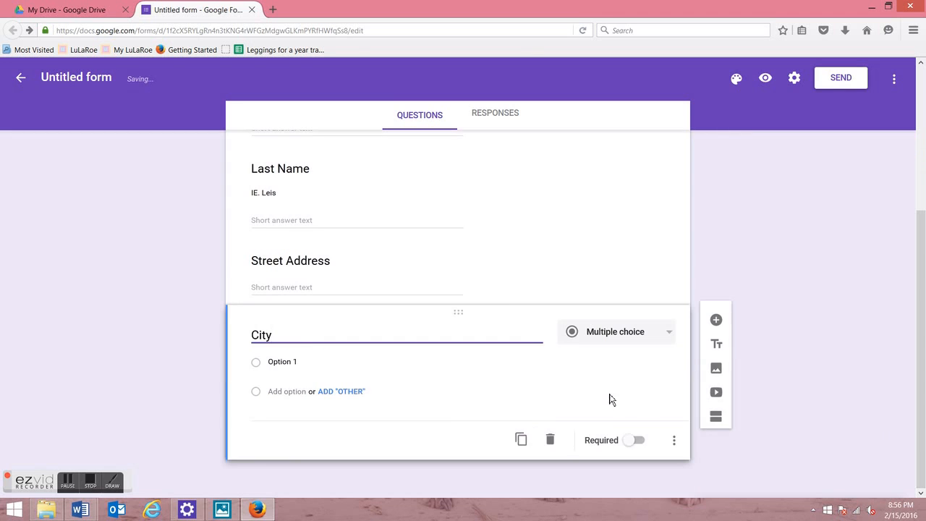
pyautogui.click(634, 442)
pyautogui.click(660, 338)
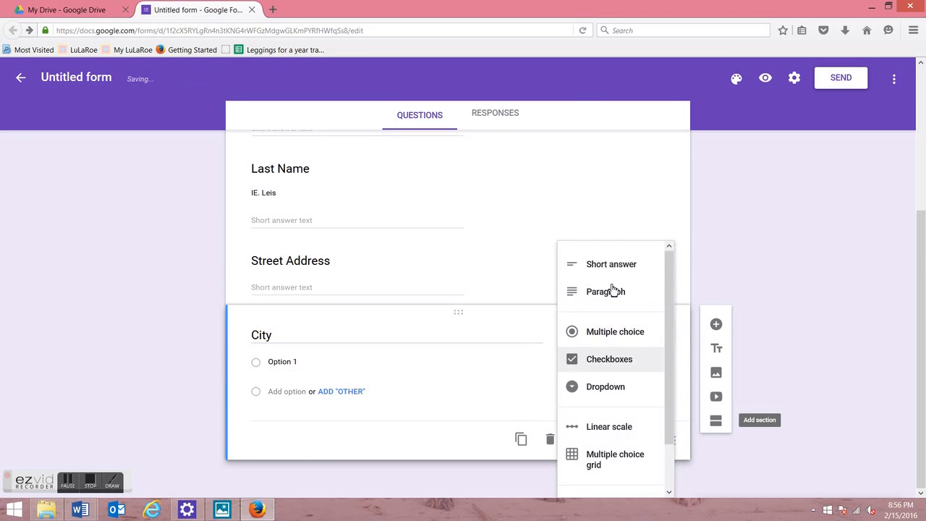
pyautogui.click(617, 262)
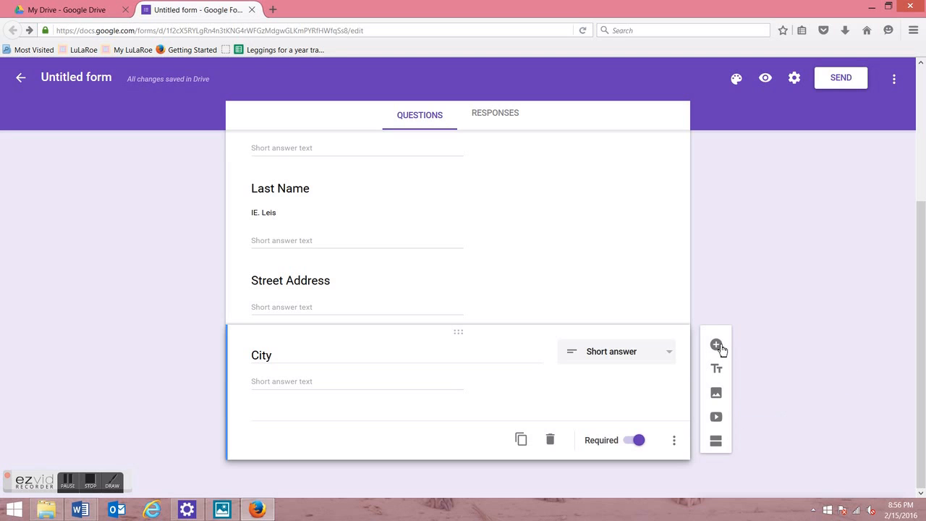
# Step: Add required 'State' and short-answer 'Zipcode' questions, then a new blank question
pyautogui.click(716, 344)
pyautogui.write('Stat')
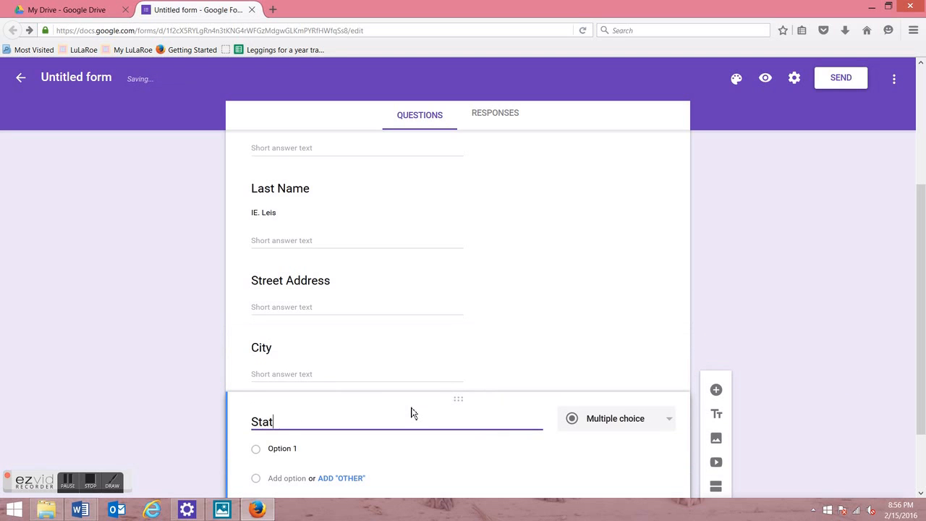
pyautogui.write('e')
pyautogui.click(597, 426)
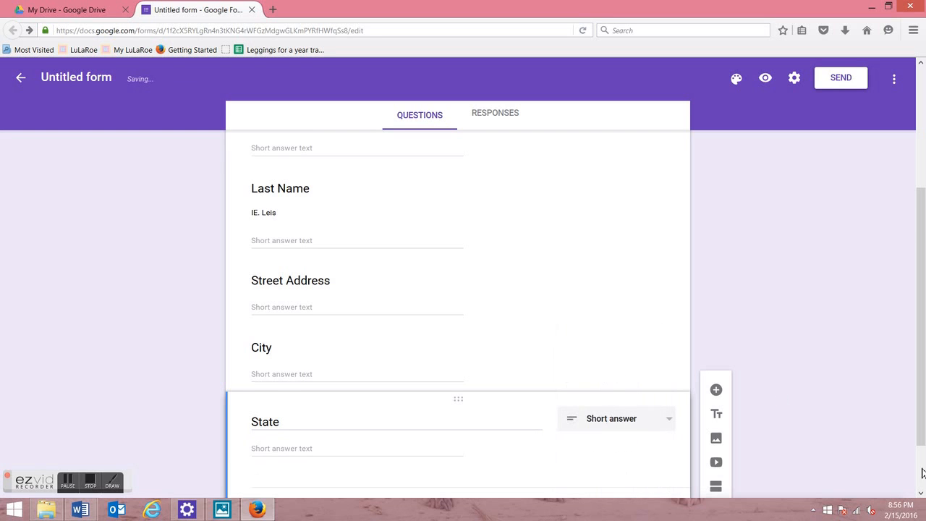
pyautogui.click(637, 440)
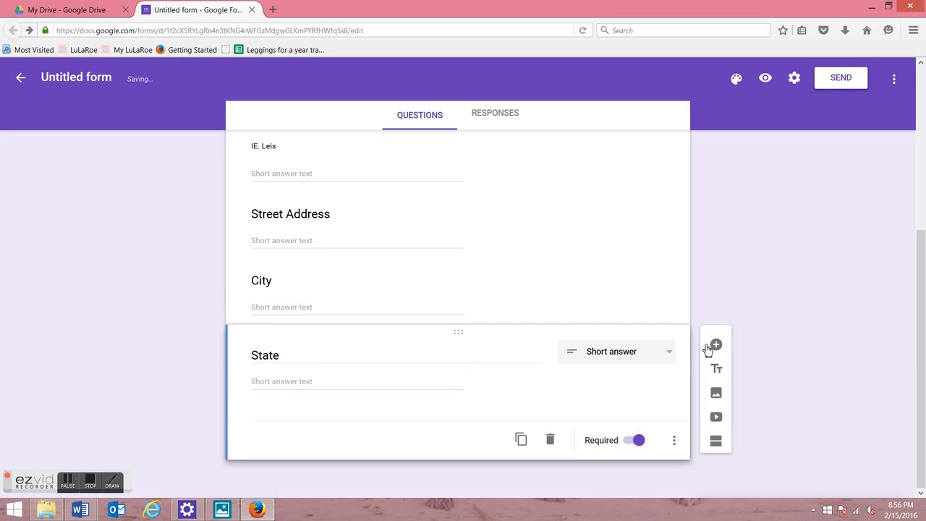
pyautogui.click(715, 346)
pyautogui.write('Zipcode')
pyautogui.moveTo(920, 421); pyautogui.dragTo(921, 469)
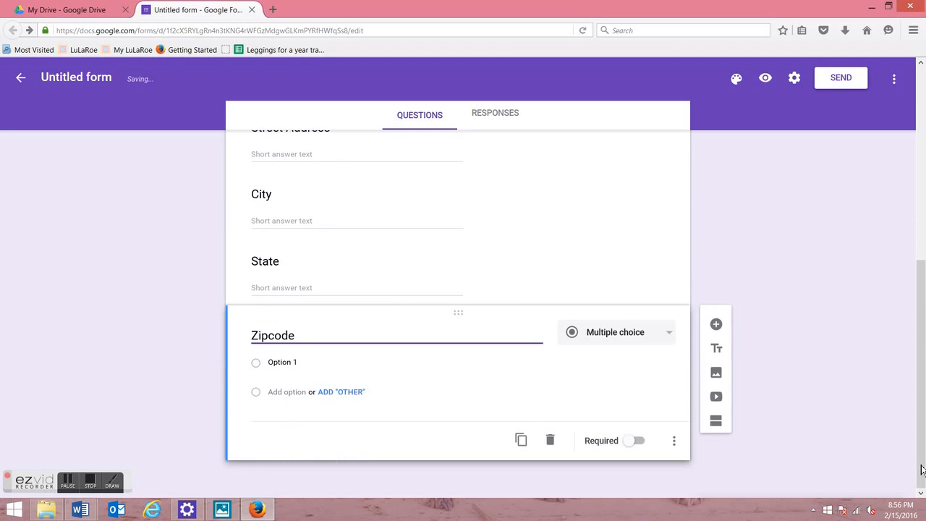
pyautogui.click(634, 440)
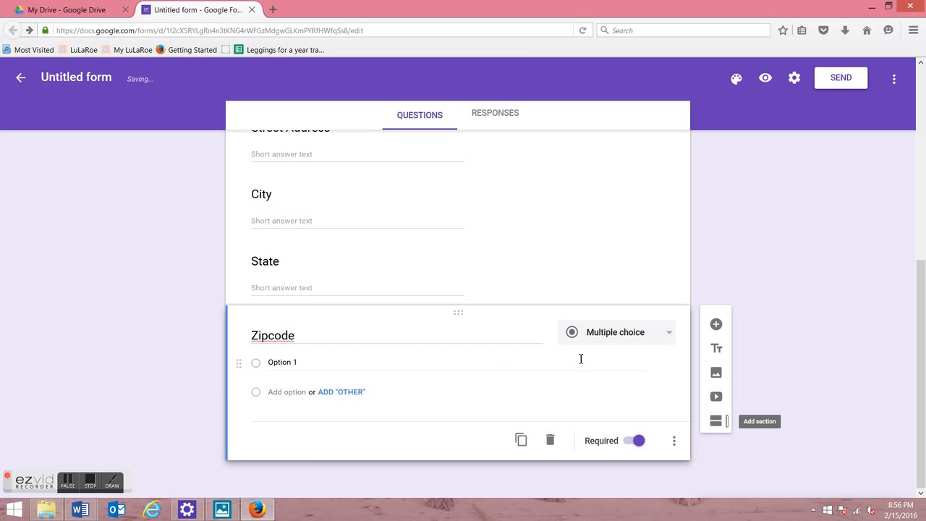
pyautogui.click(602, 341)
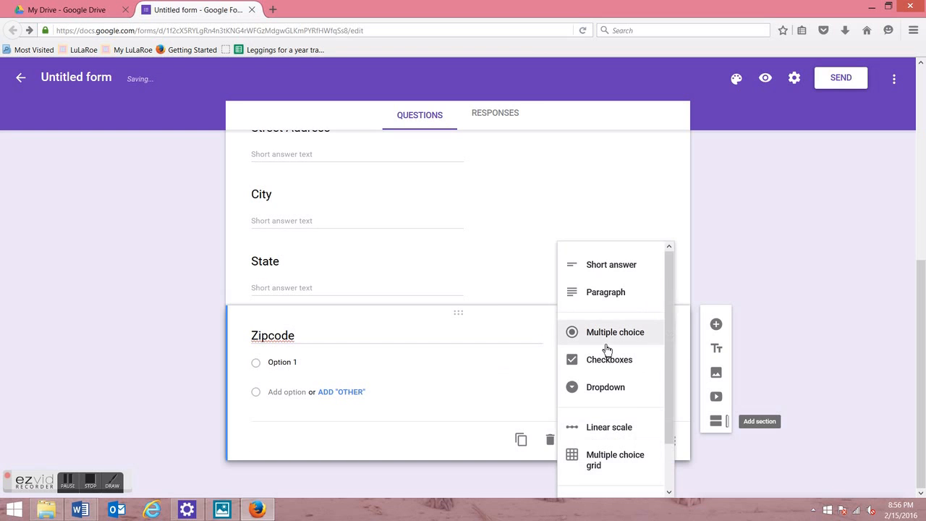
pyautogui.click(629, 273)
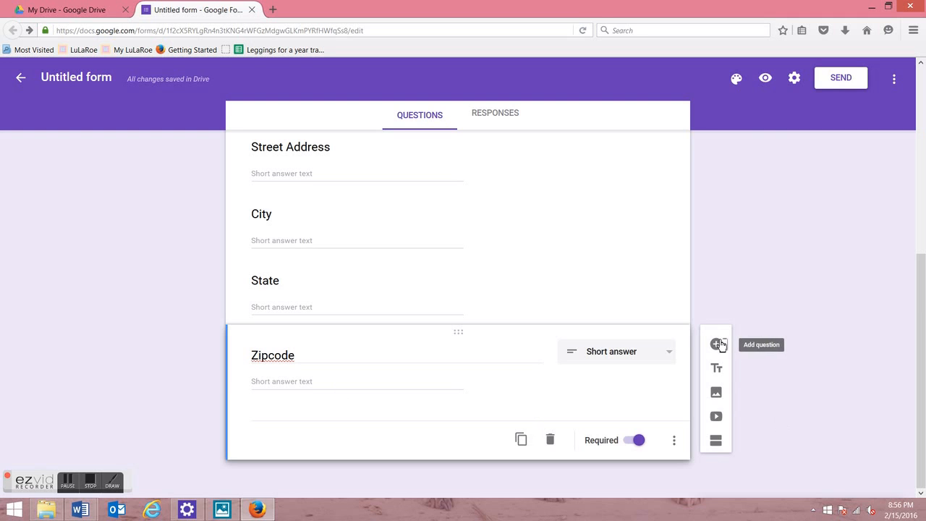
pyautogui.click(716, 344)
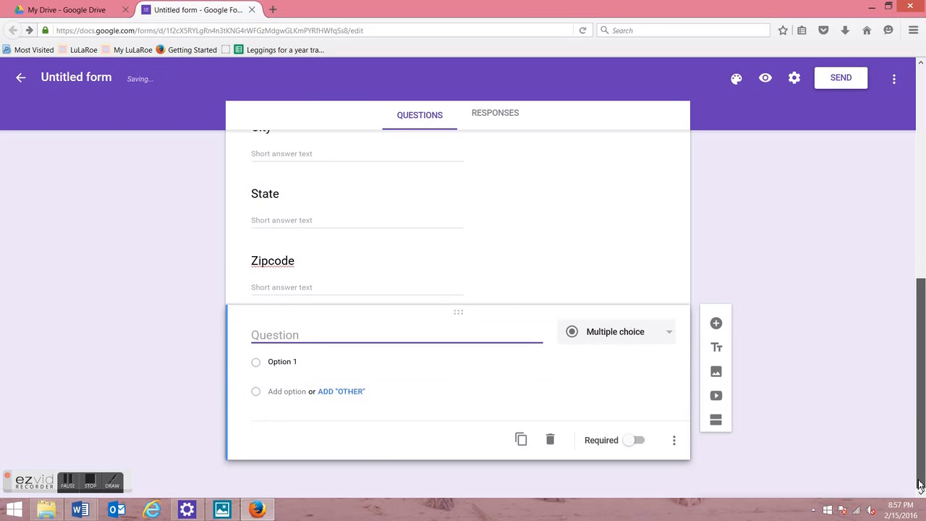
# Step: Title the new question 'Discount' and make it a dropdown
pyautogui.write('Discount')
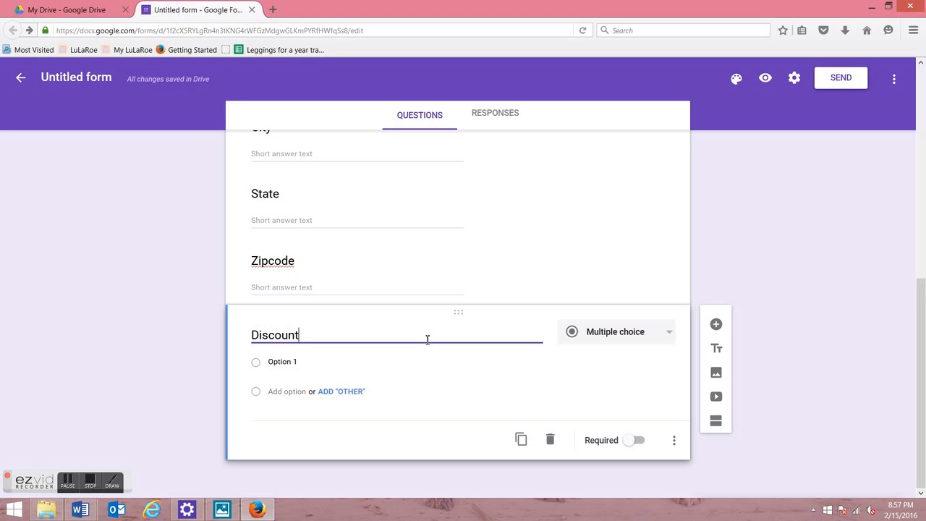
pyautogui.click(665, 332)
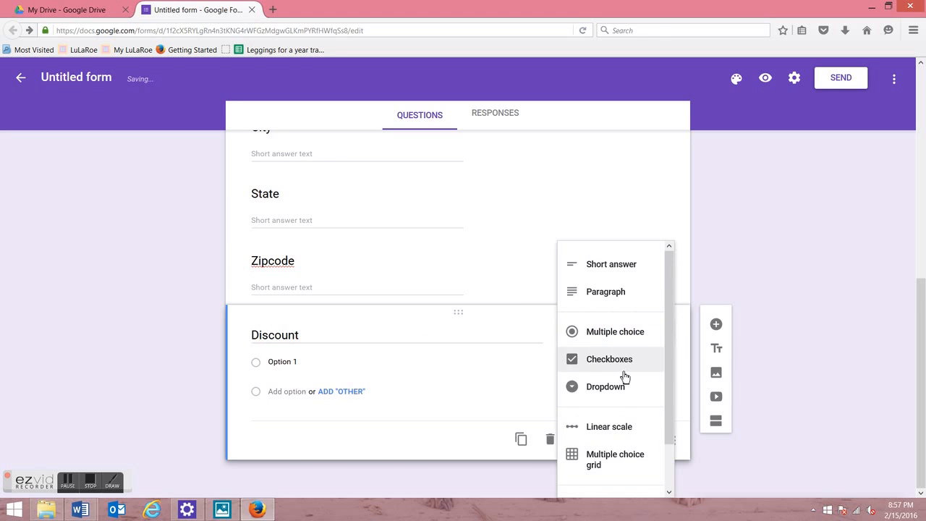
pyautogui.click(612, 388)
# Step: Enter the Discount options Military, LEO and Nurses, then add another question
pyautogui.click(302, 363)
pyautogui.write('M')
pyautogui.press('BackSpace')
pyautogui.press('BackSpace')
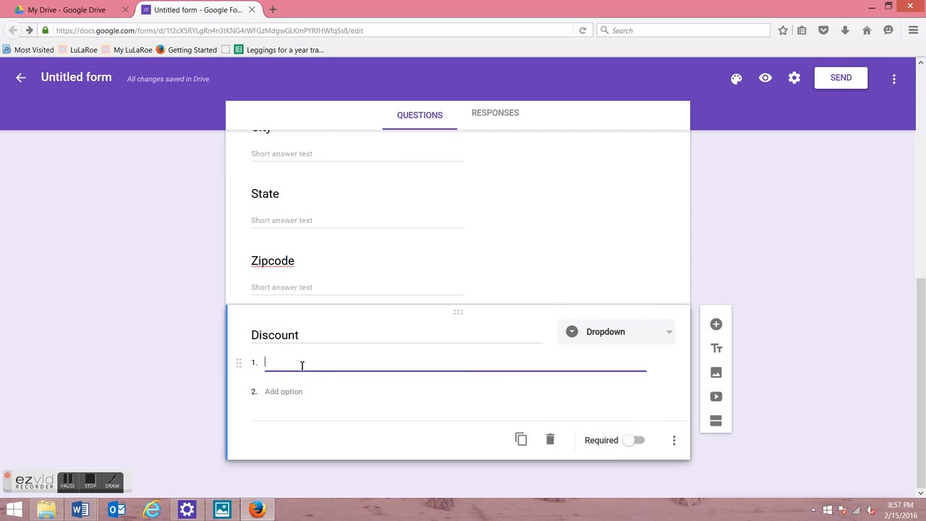
pyautogui.write('Military')
pyautogui.press('Tab')
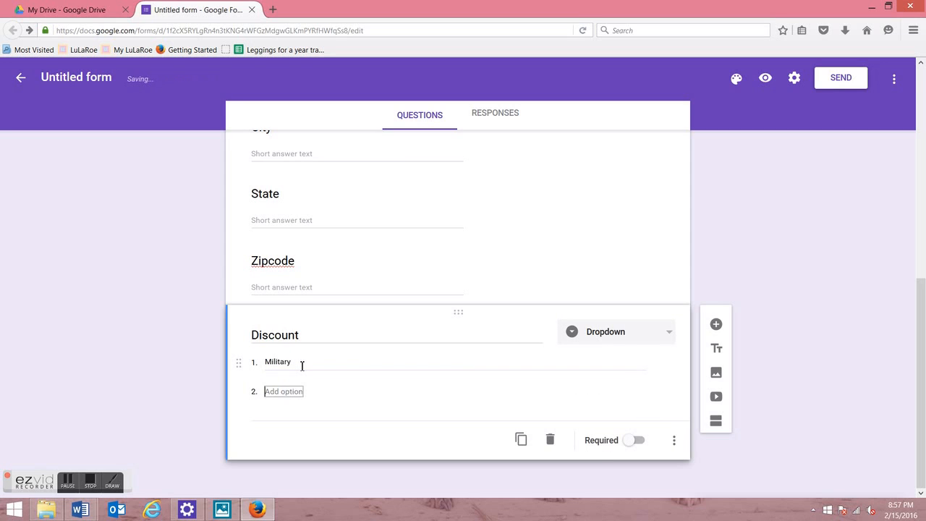
pyautogui.write('LEO')
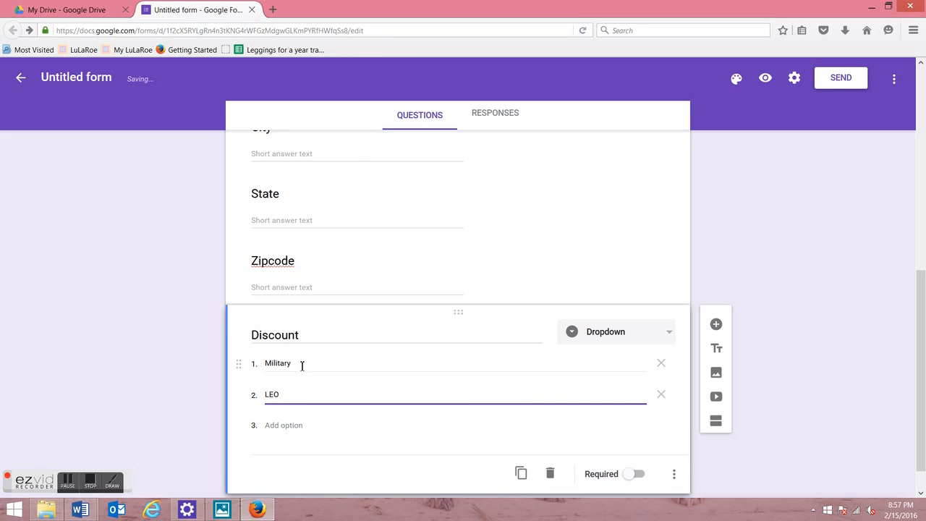
pyautogui.click(288, 426)
pyautogui.write('Nur')
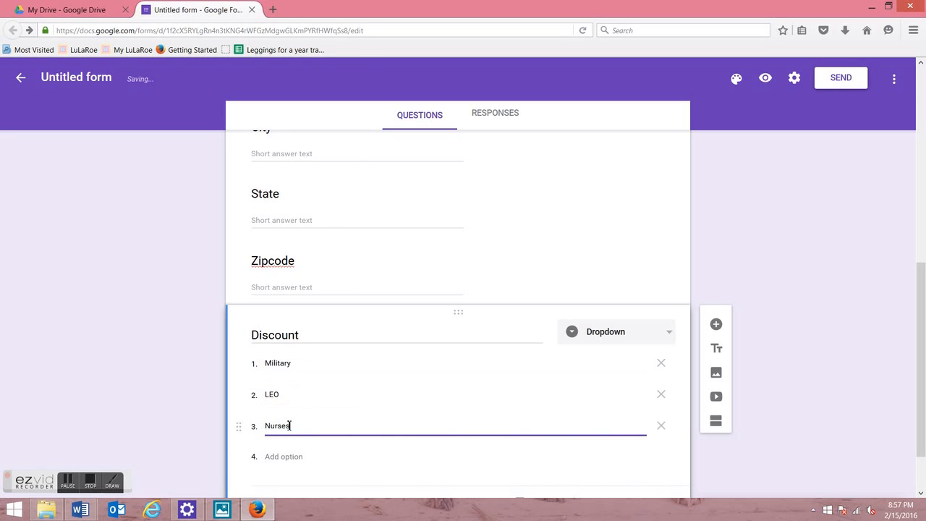
pyautogui.write('ses')
pyautogui.scroll(-2, 851, 340)
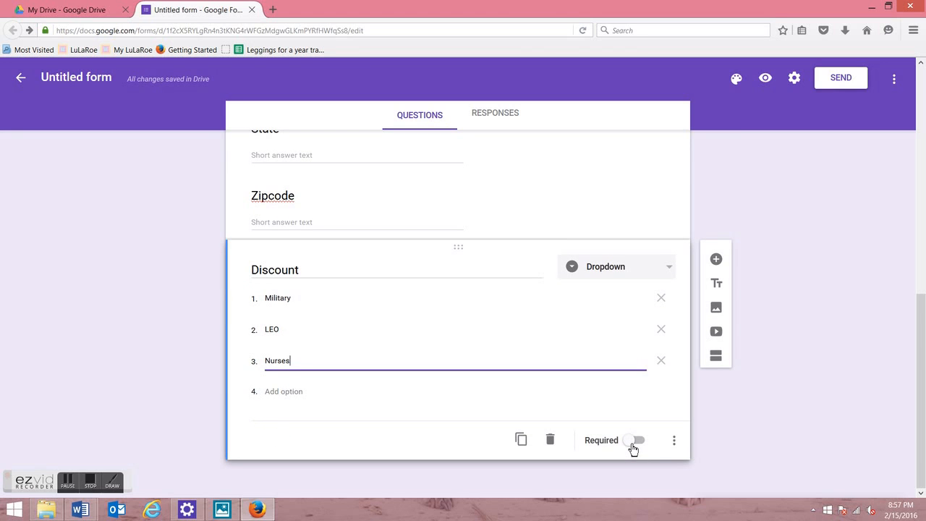
pyautogui.click(719, 261)
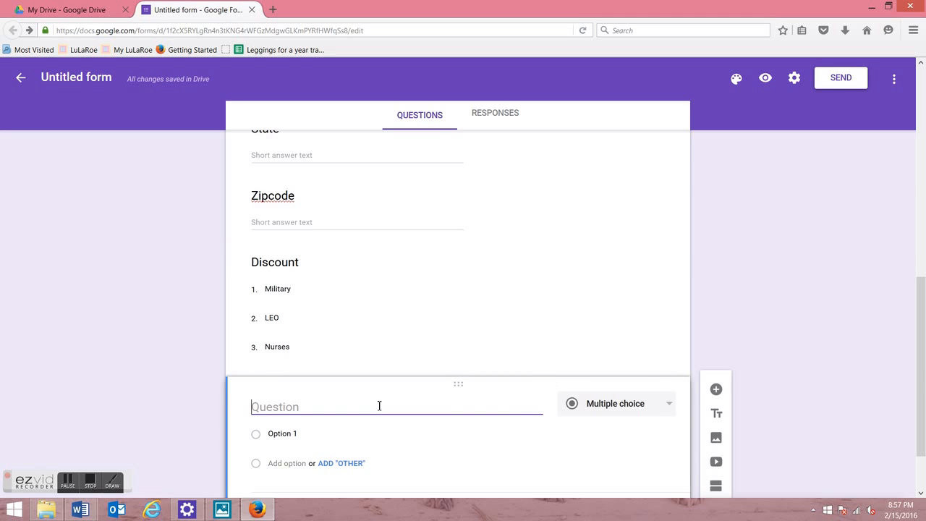
# Step: Ask 'Would you like to learn more about hosting a Pop Up?' with choices YES and NO
pyautogui.write('Would you like to learn mo')
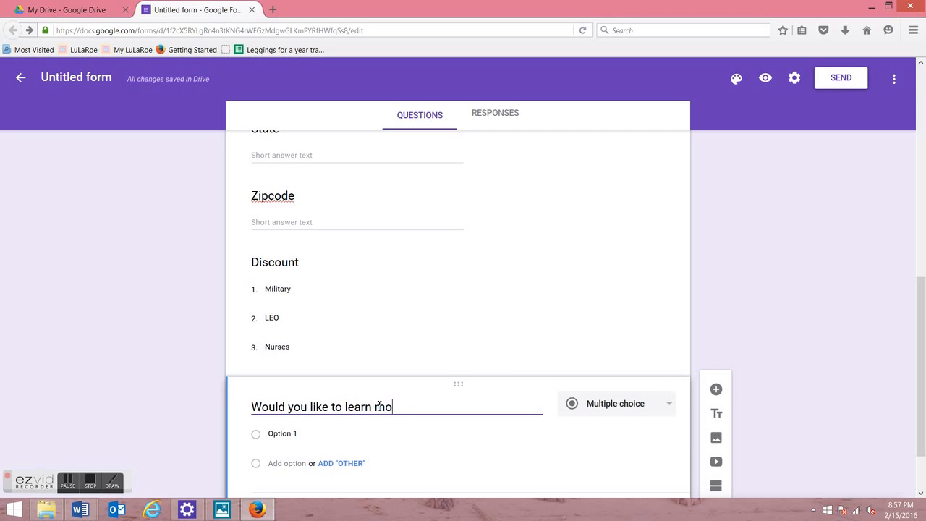
pyautogui.write('re about hosting a Pop Up?')
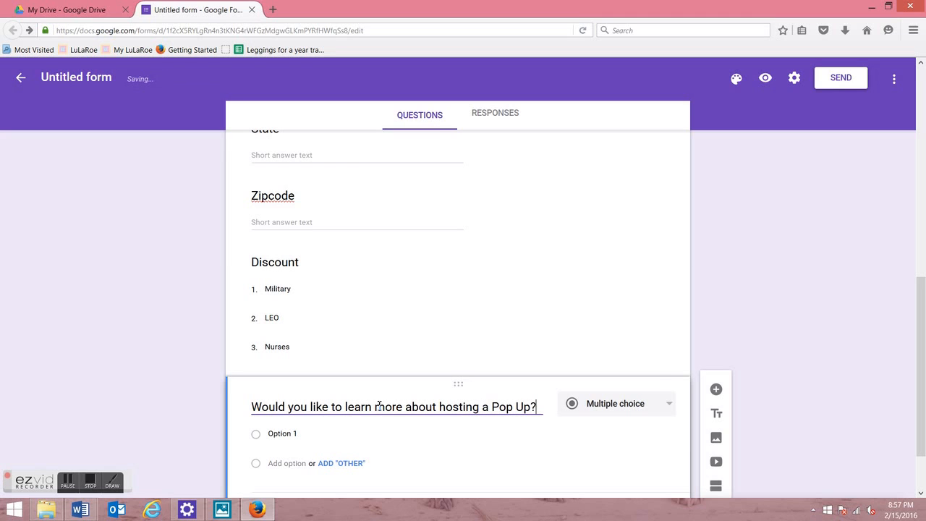
pyautogui.click(639, 411)
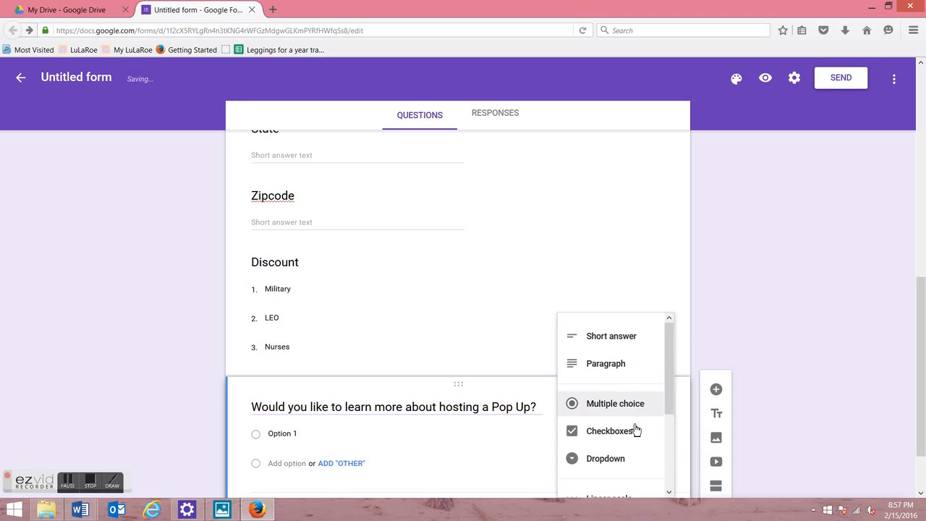
pyautogui.click(289, 443)
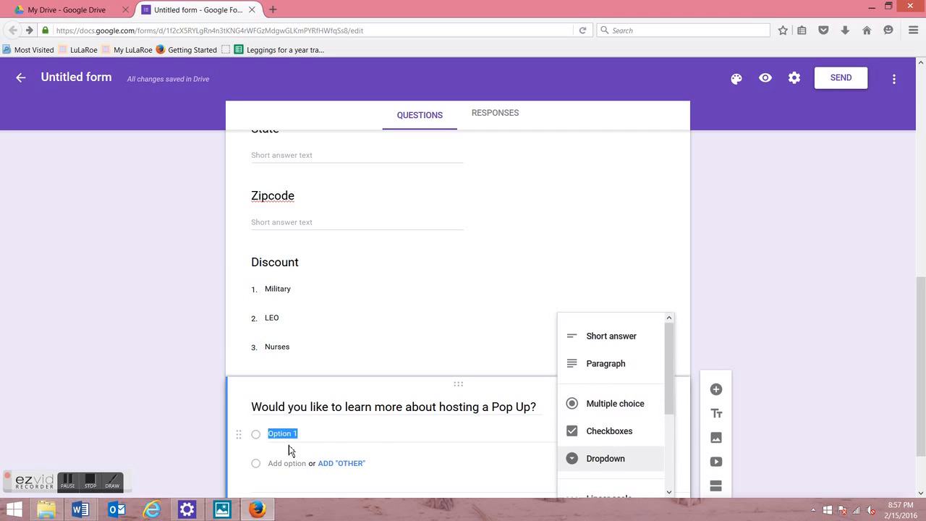
pyautogui.write('yES')
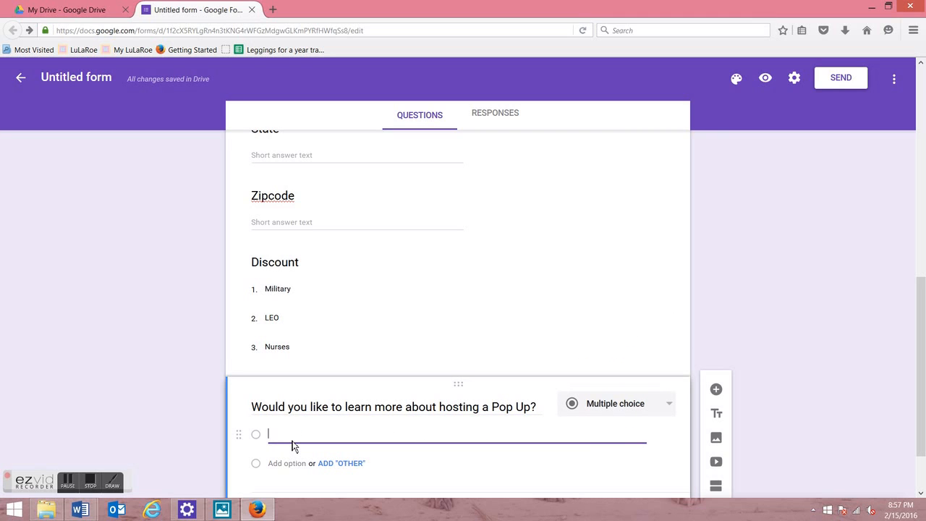
pyautogui.click(304, 468)
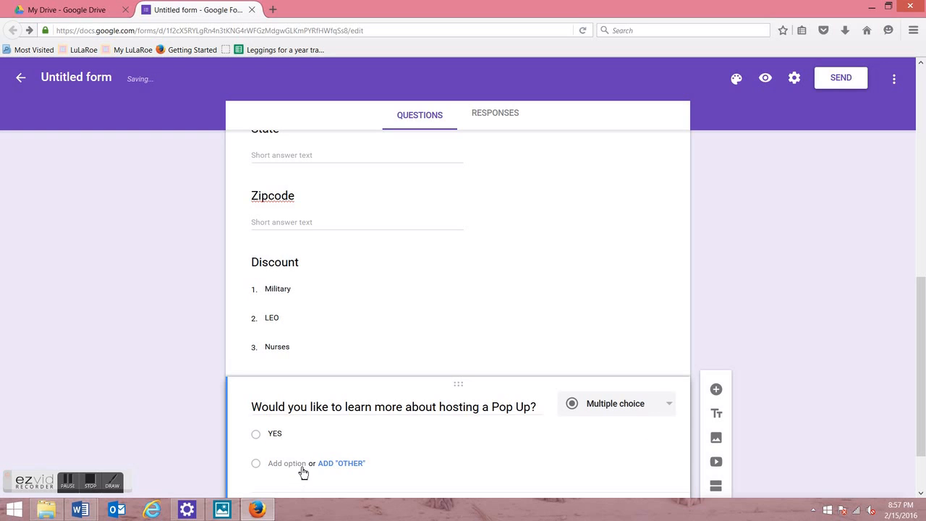
pyautogui.write('n')
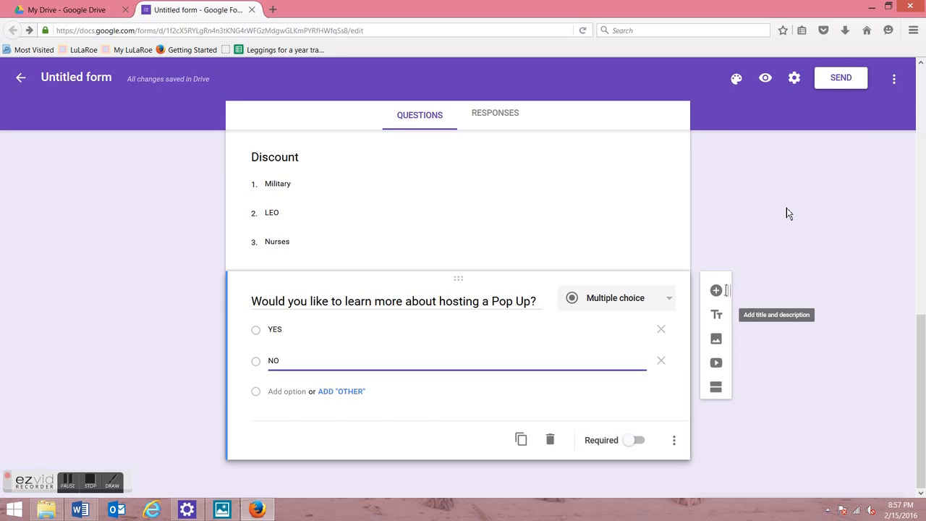
pyautogui.scroll(15, 727, 290)
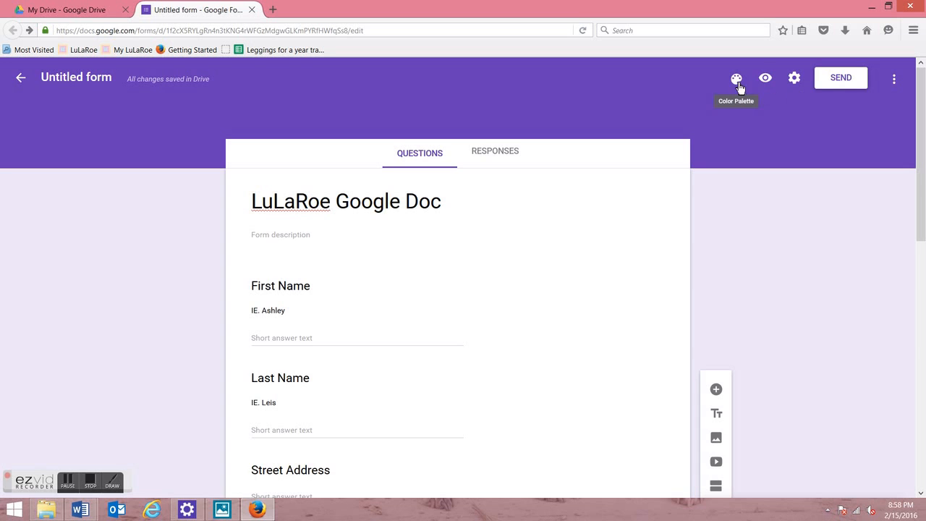
# Step: Preview the form as respondents see it, then return to editing
pyautogui.click(767, 86)
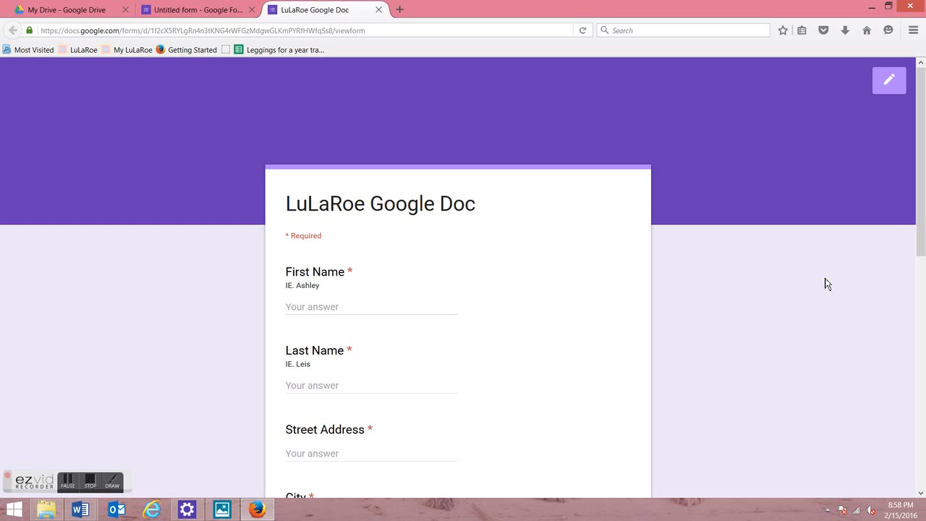
pyautogui.click(918, 314)
pyautogui.moveTo(922, 299); pyautogui.dragTo(920, 96)
pyautogui.click(889, 82)
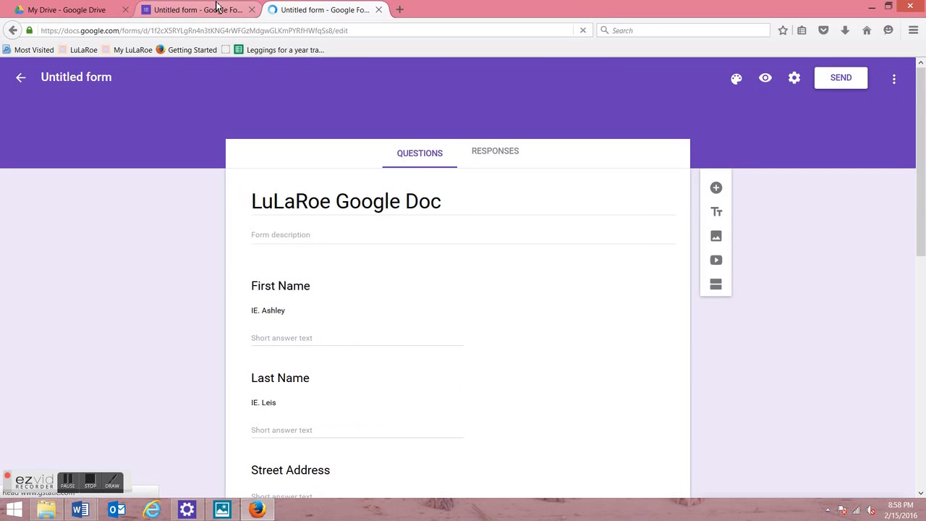
# Step: Switch to the LuLaRoe Google Doc form's tab and show its colour themes
pyautogui.click(222, 7)
pyautogui.click(446, 226)
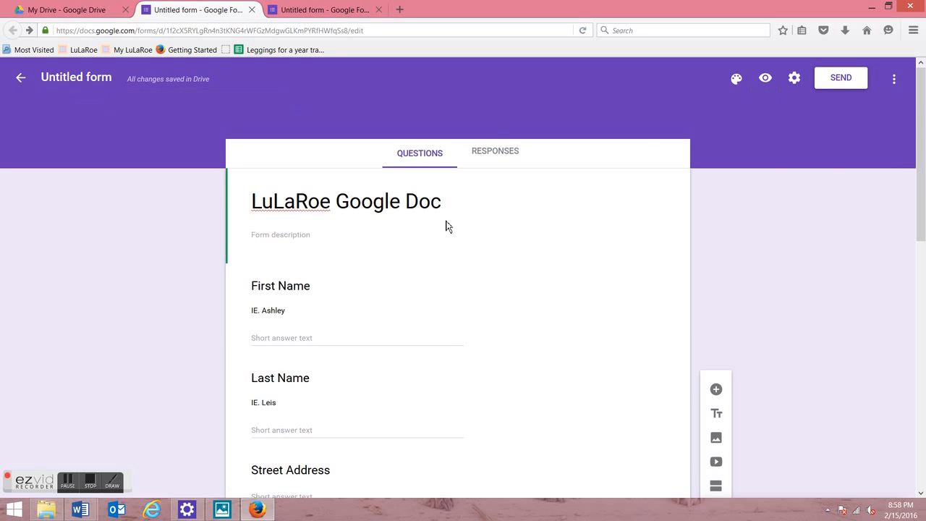
pyautogui.click(737, 81)
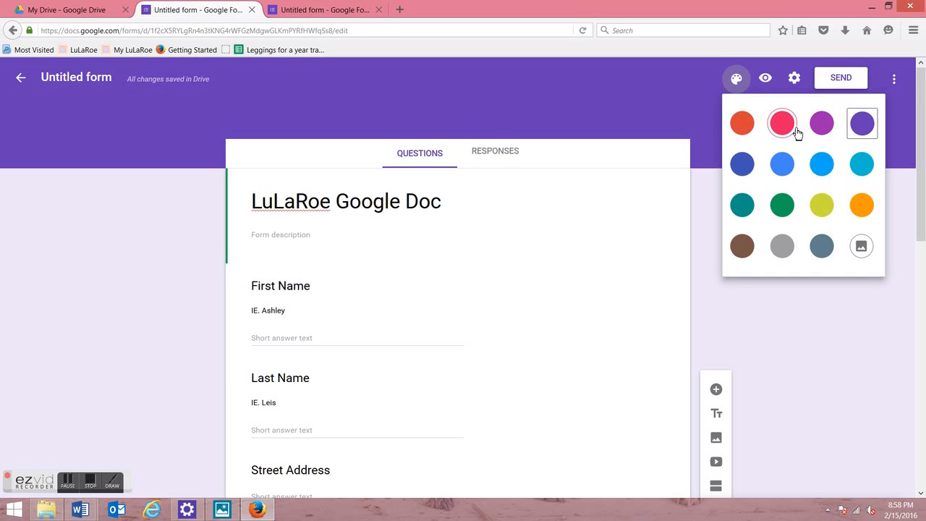
# Step: Close the theme and options panels, then add and delete an untitled title section
pyautogui.click(895, 83)
pyautogui.click(894, 84)
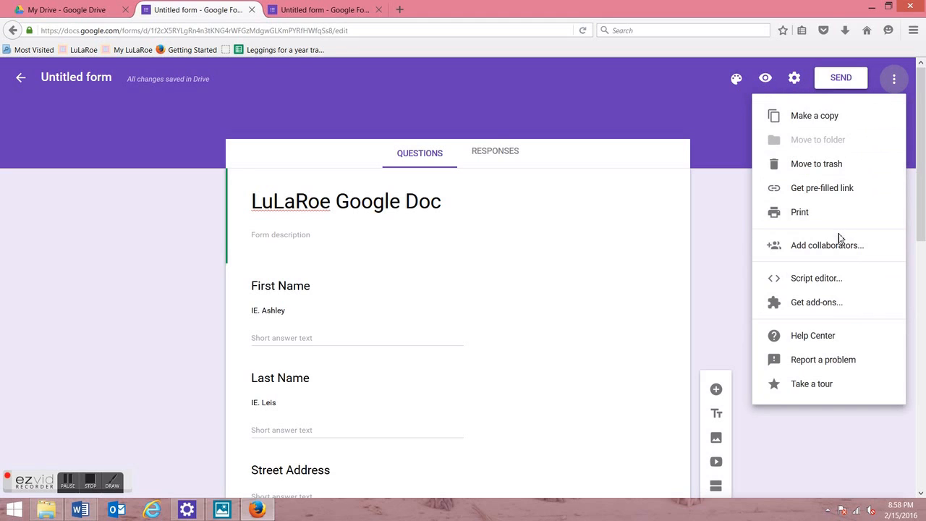
pyautogui.click(708, 346)
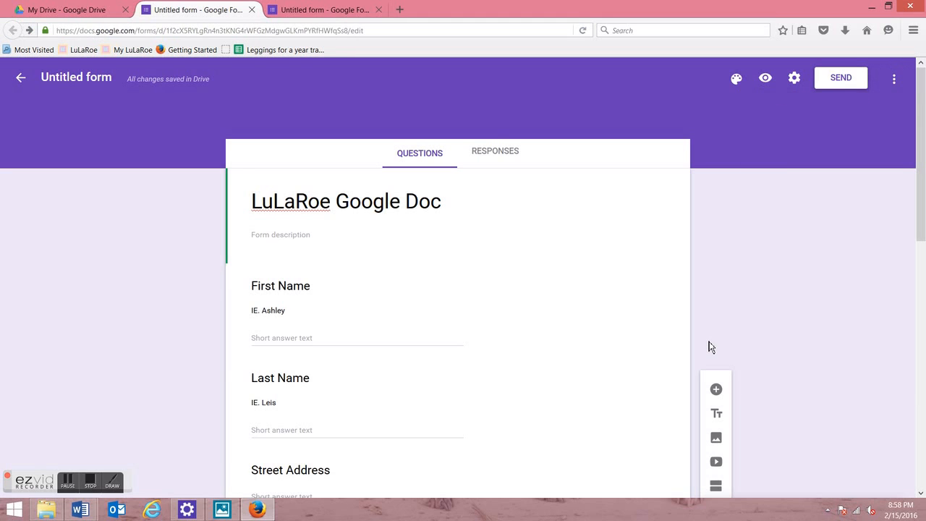
pyautogui.click(717, 415)
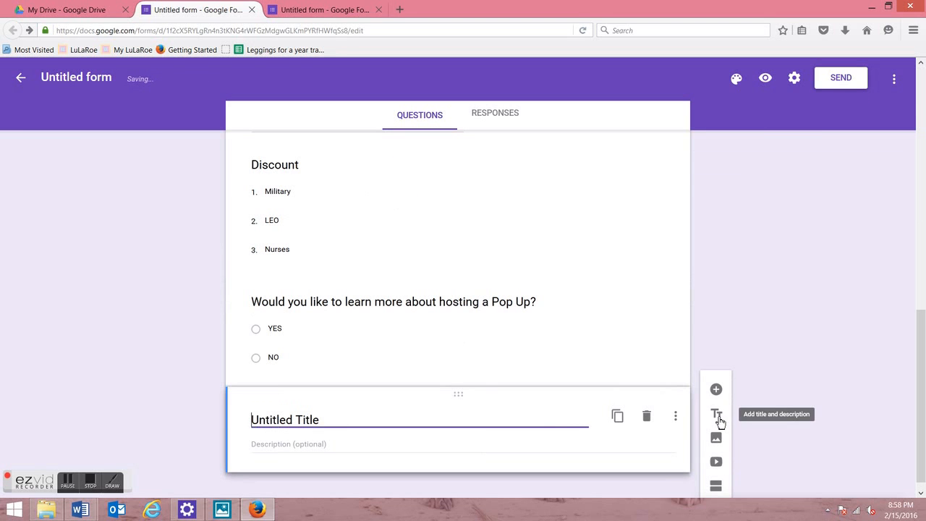
pyautogui.click(646, 415)
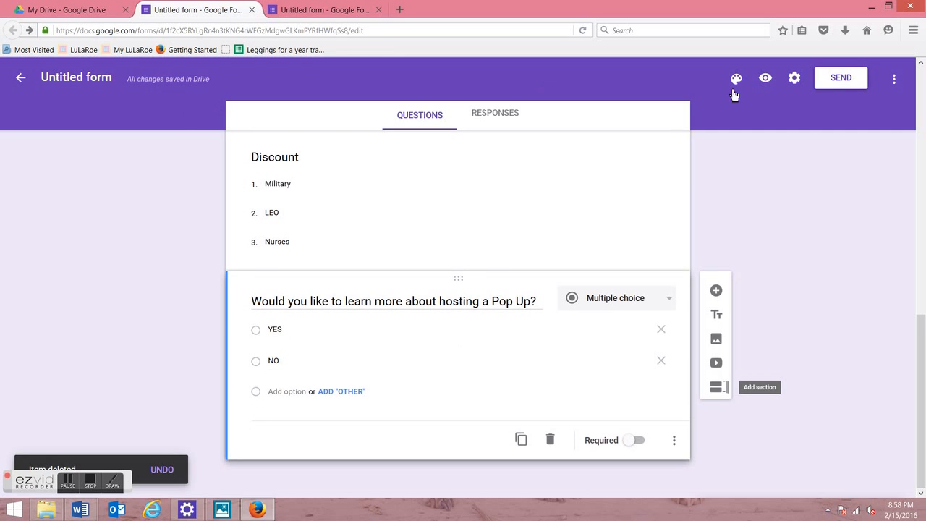
# Step: Cancel the Send dialog and switch back to the old Google Forms
pyautogui.click(829, 86)
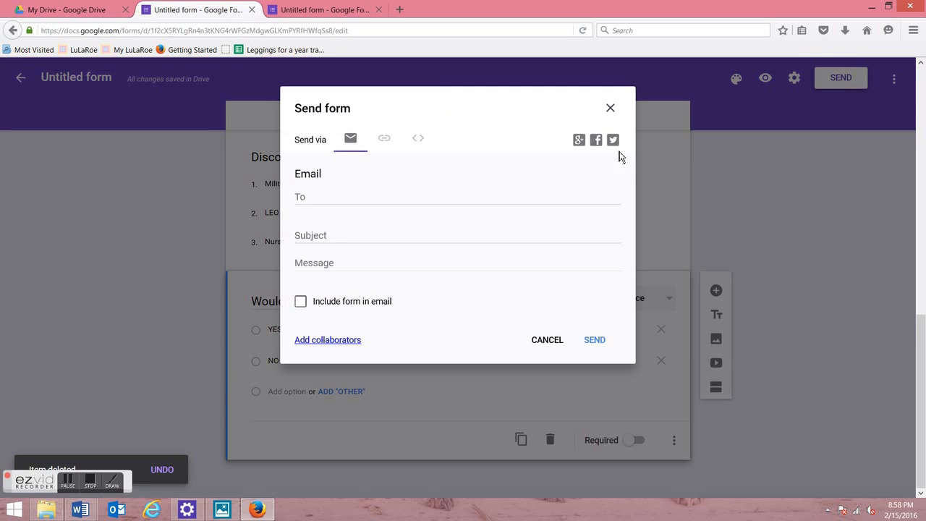
pyautogui.click(557, 343)
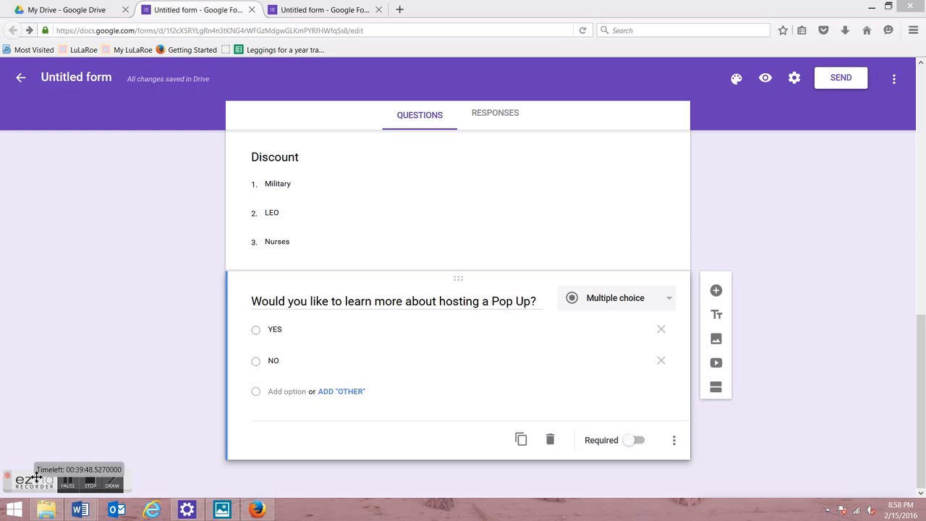
pyautogui.moveTo(36, 476); pyautogui.dragTo(51, 444)
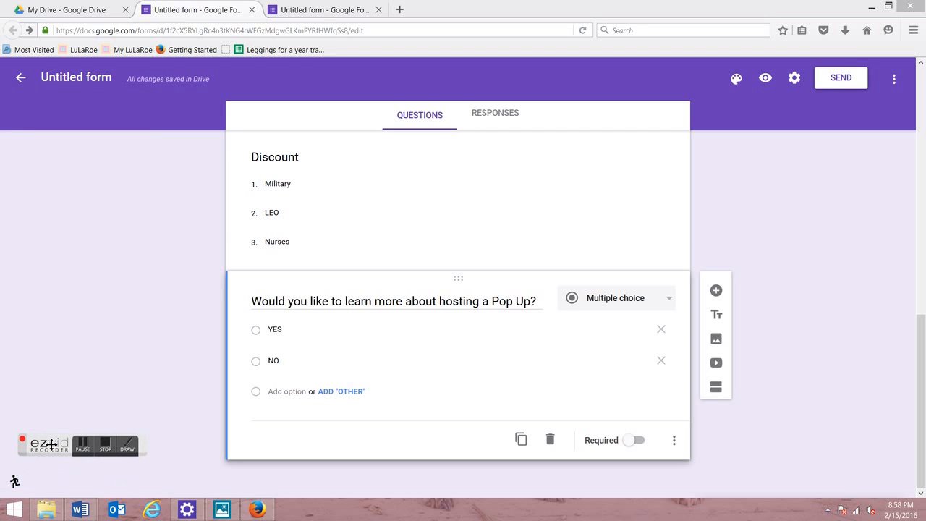
pyautogui.click(16, 484)
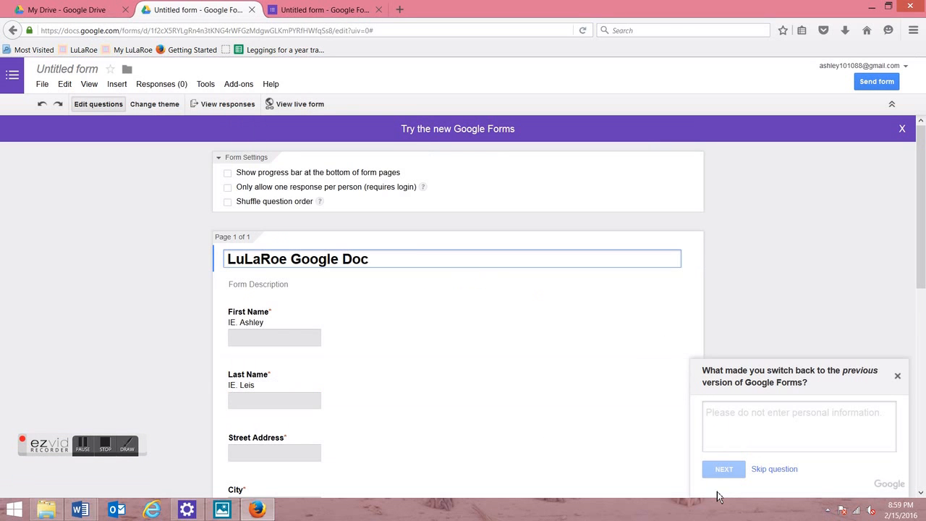
# Step: Close the feedback survey and browse the default themes, with Basic currently applied
pyautogui.click(897, 376)
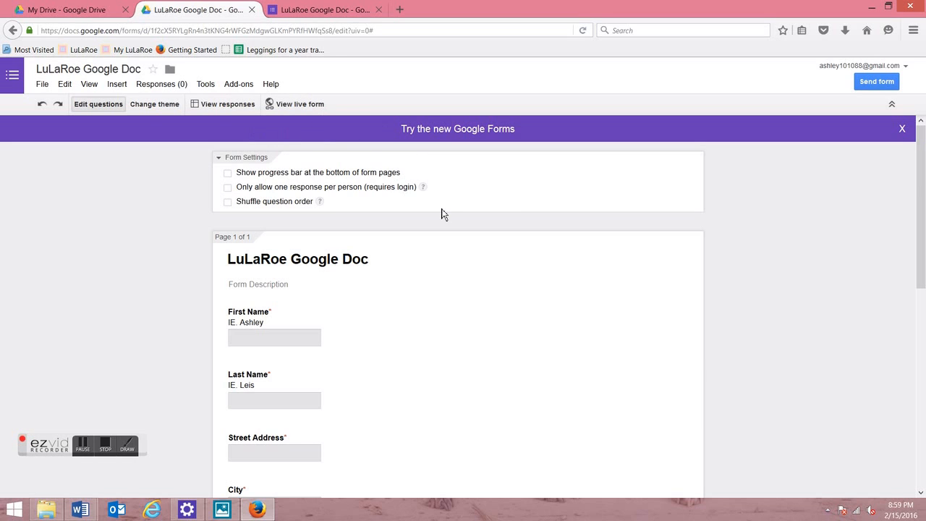
pyautogui.click(164, 107)
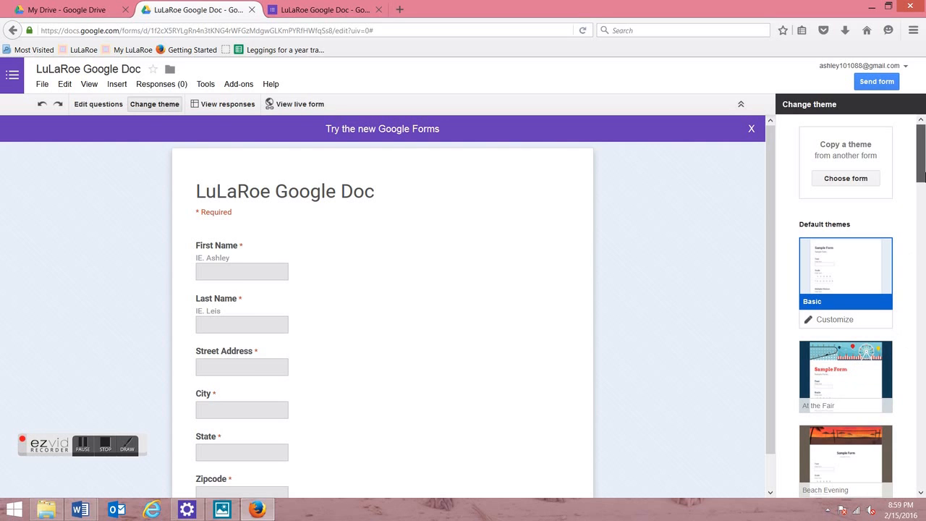
pyautogui.click(923, 197)
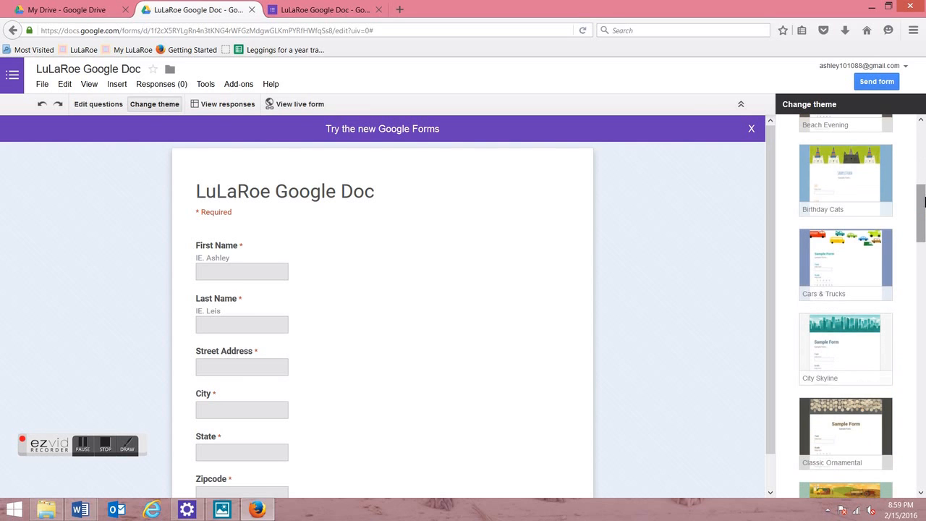
pyautogui.scroll(9, 917, 189)
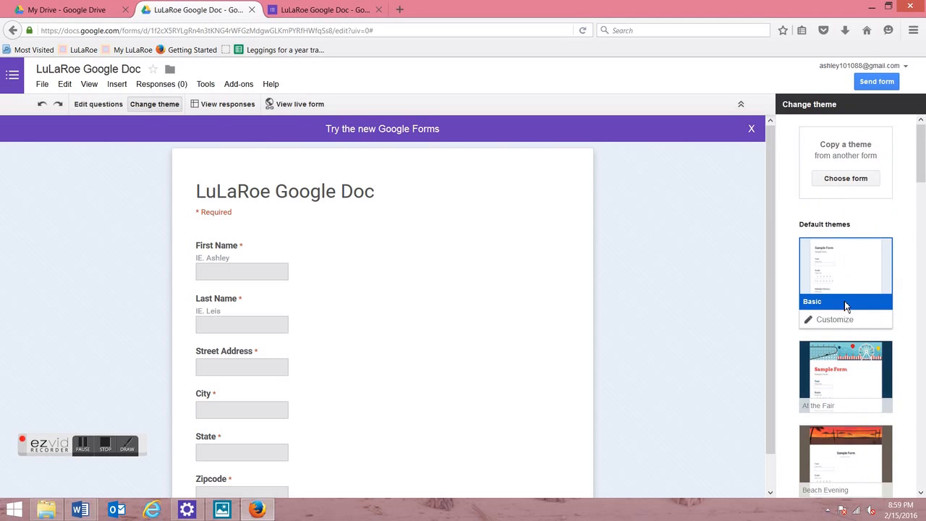
# Step: Upload the LuLaRoe 'simply comfortable' logo from Desktop > LuLaRoe as the Basic theme's header image
pyautogui.click(846, 321)
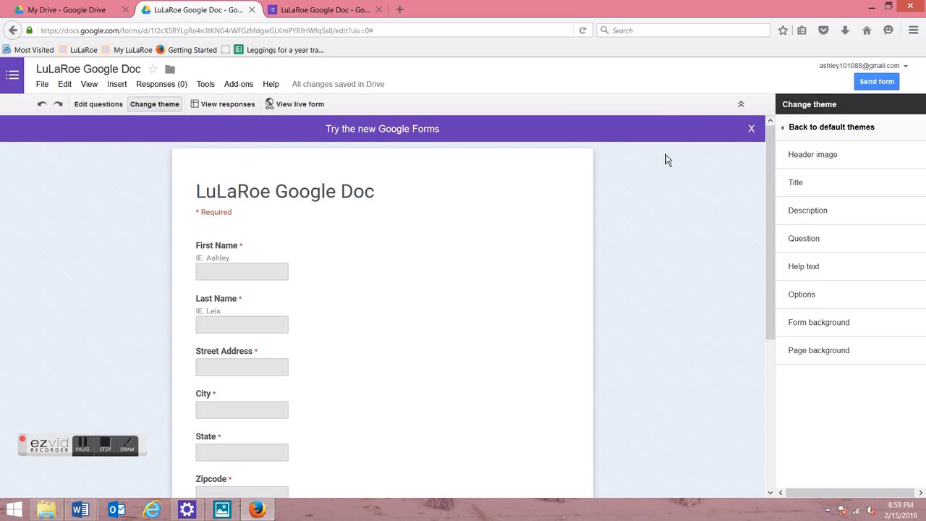
pyautogui.click(805, 164)
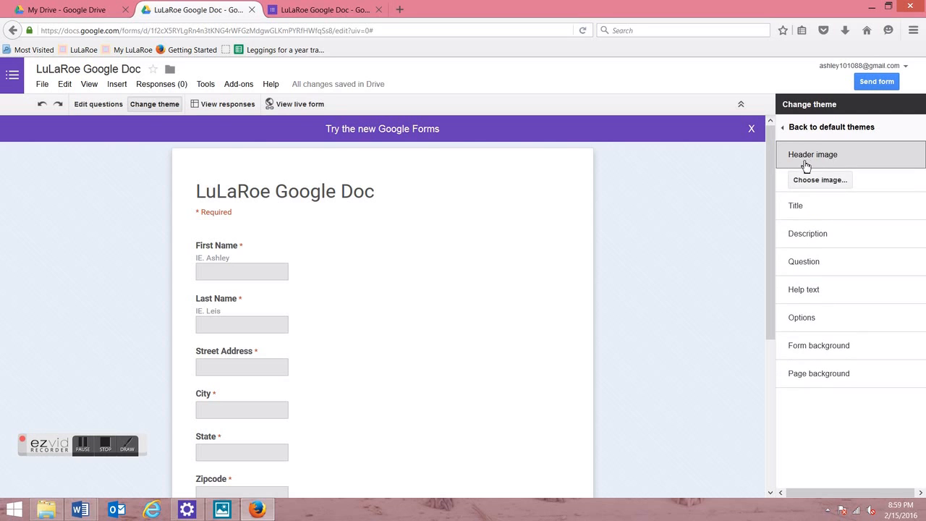
pyautogui.click(810, 181)
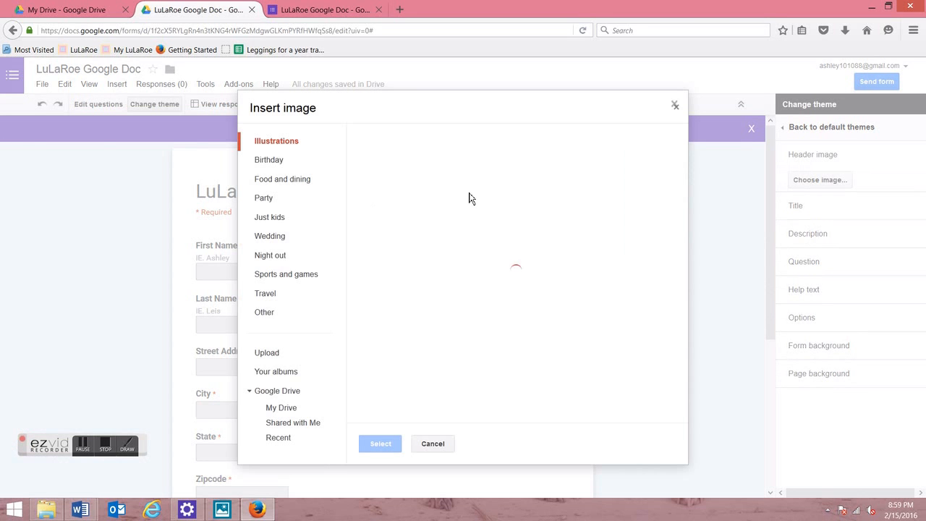
pyautogui.click(297, 355)
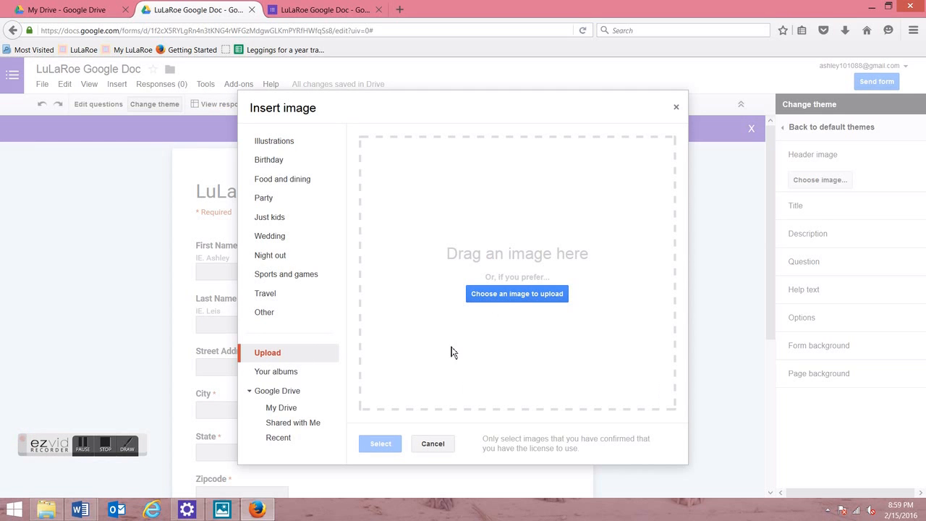
pyautogui.click(509, 303)
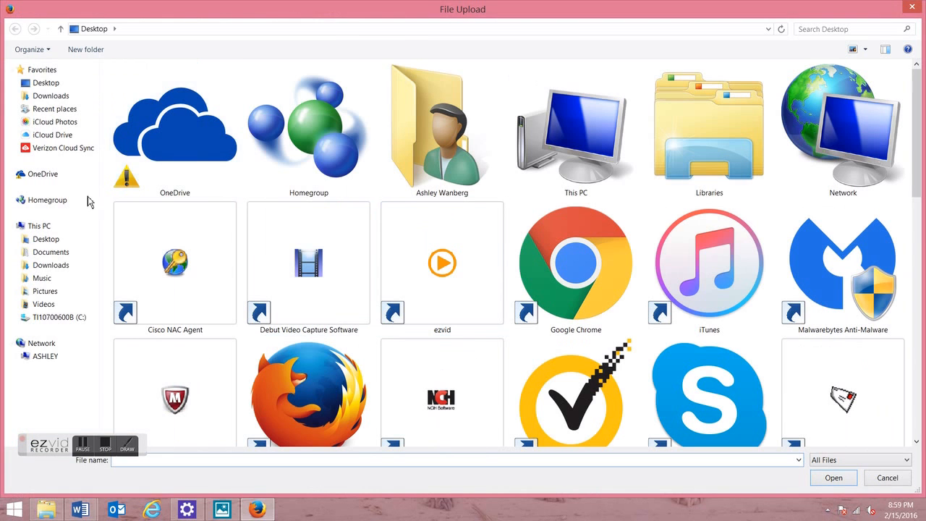
pyautogui.click(81, 239)
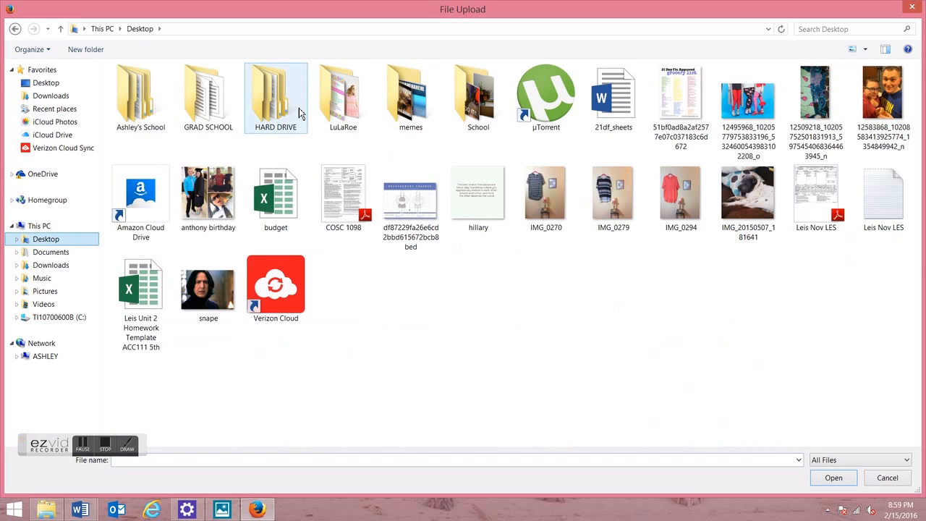
pyautogui.doubleClick(345, 109)
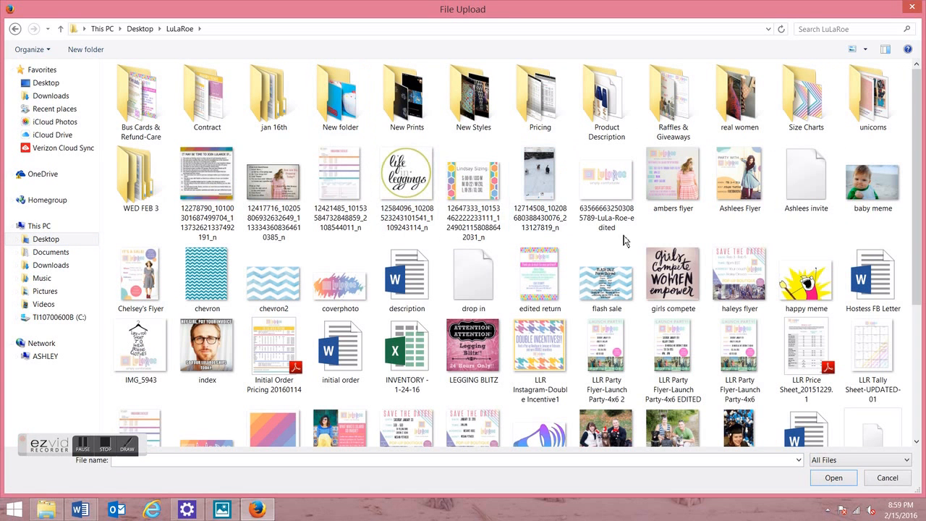
pyautogui.doubleClick(605, 185)
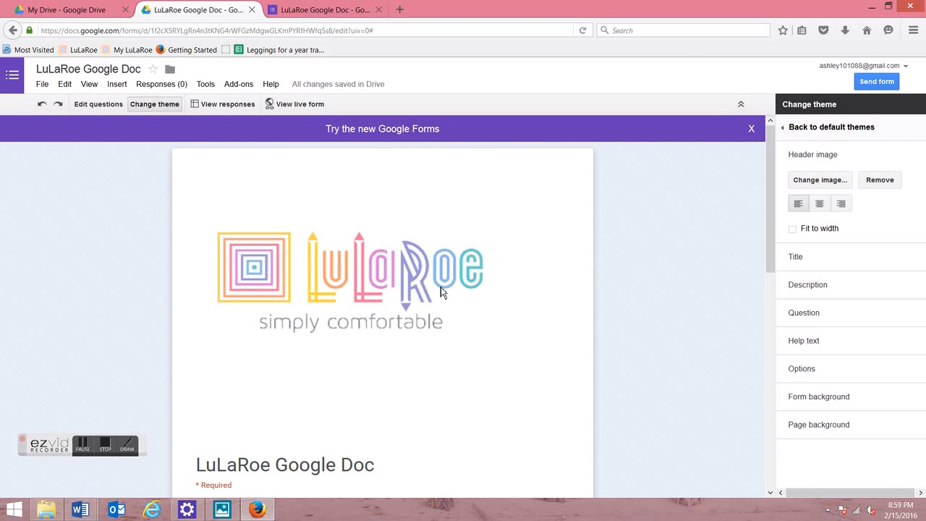
# Step: Upload the Lularoe-Color-Square striped image as the form's tiled page background
pyautogui.click(814, 163)
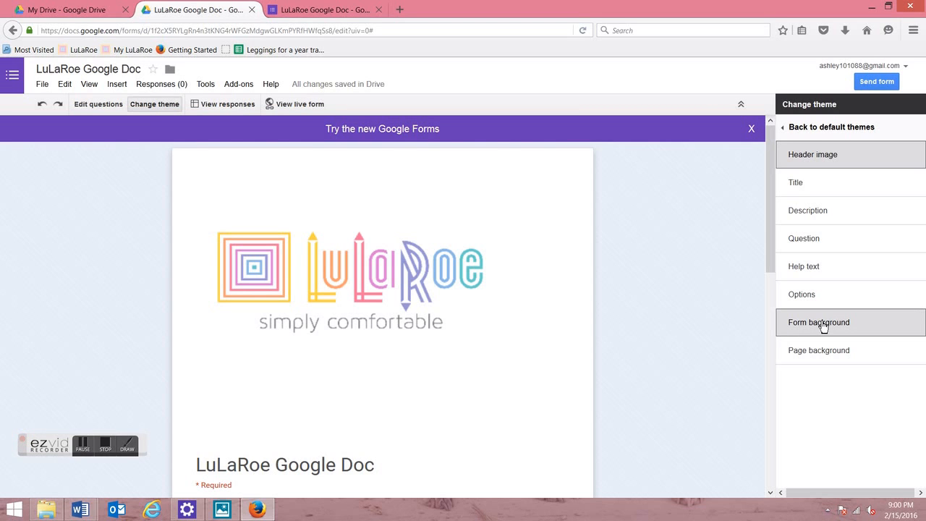
pyautogui.click(822, 362)
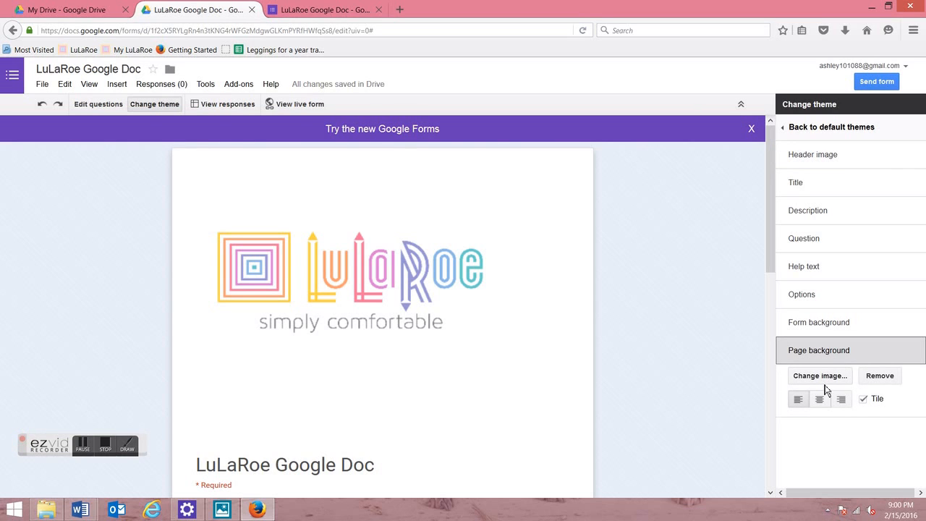
pyautogui.click(820, 376)
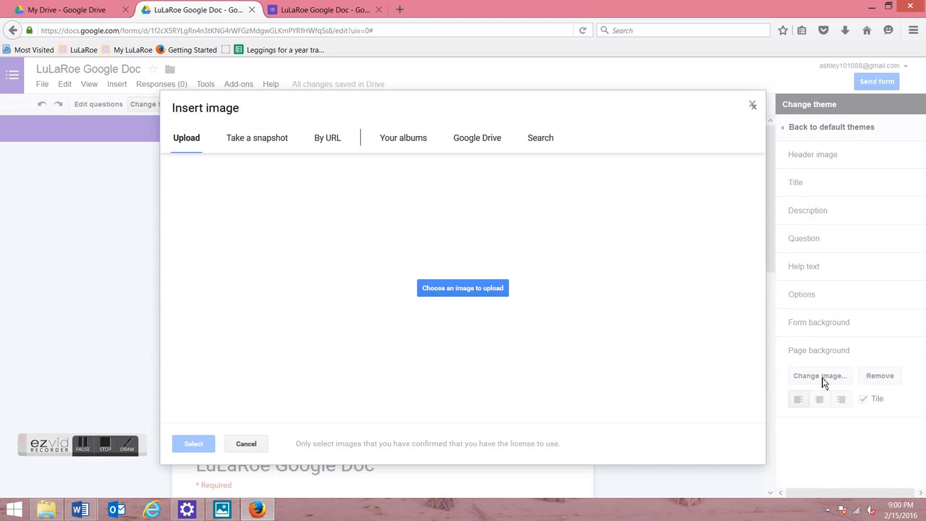
pyautogui.click(465, 311)
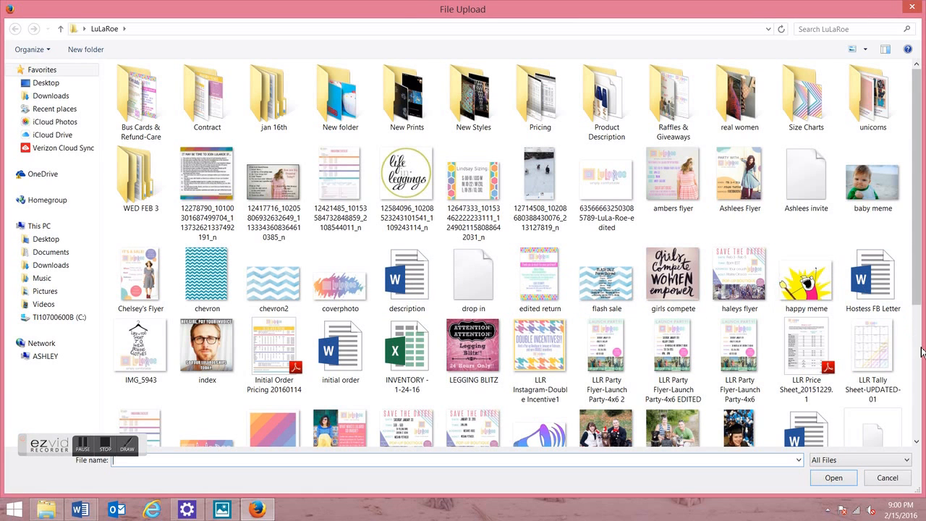
pyautogui.scroll(-3, 916, 349)
pyautogui.doubleClick(283, 228)
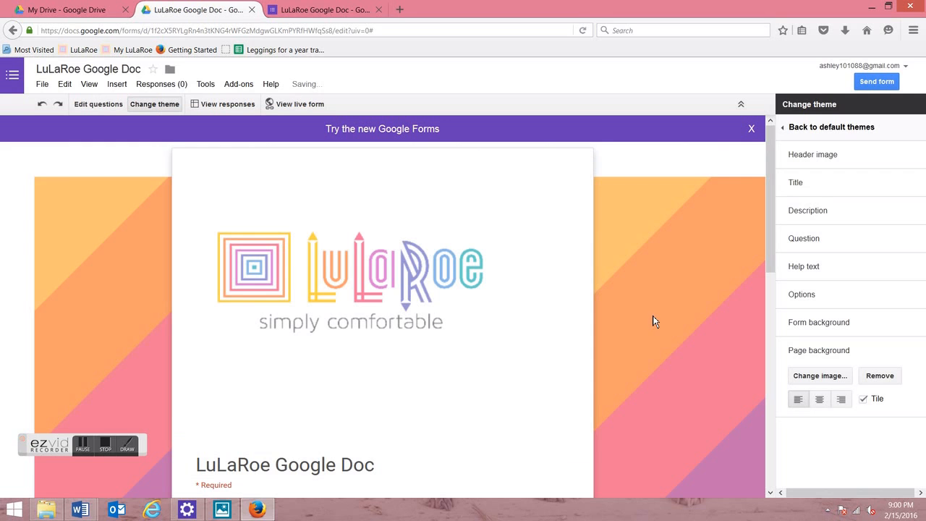
# Step: Look over the striped LuLaRoe form in the editor, then open its live view in a new tab
pyautogui.moveTo(770, 242); pyautogui.dragTo(757, 292)
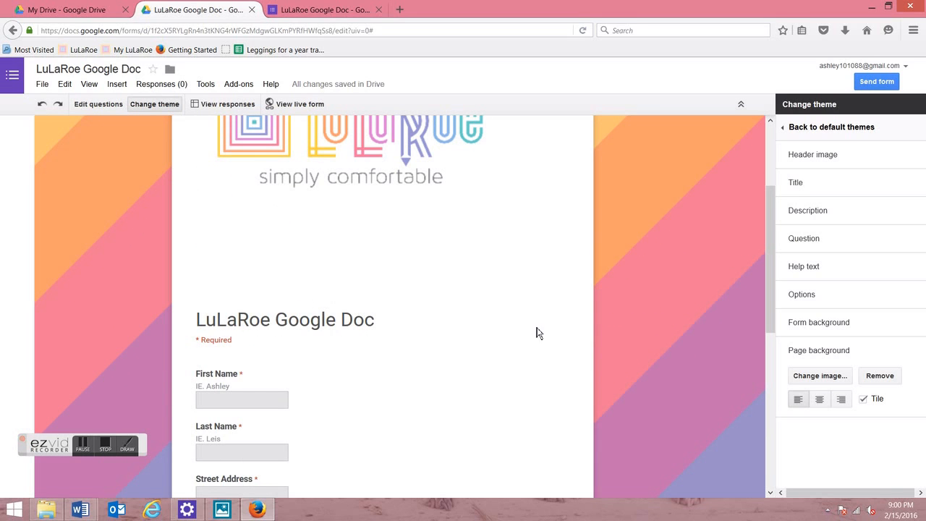
pyautogui.moveTo(769, 211); pyautogui.dragTo(768, 344)
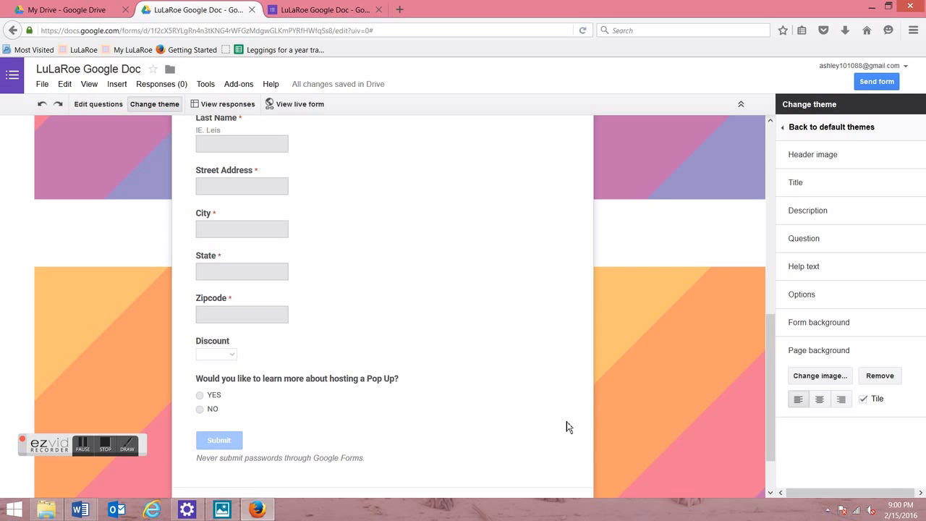
pyautogui.click(301, 106)
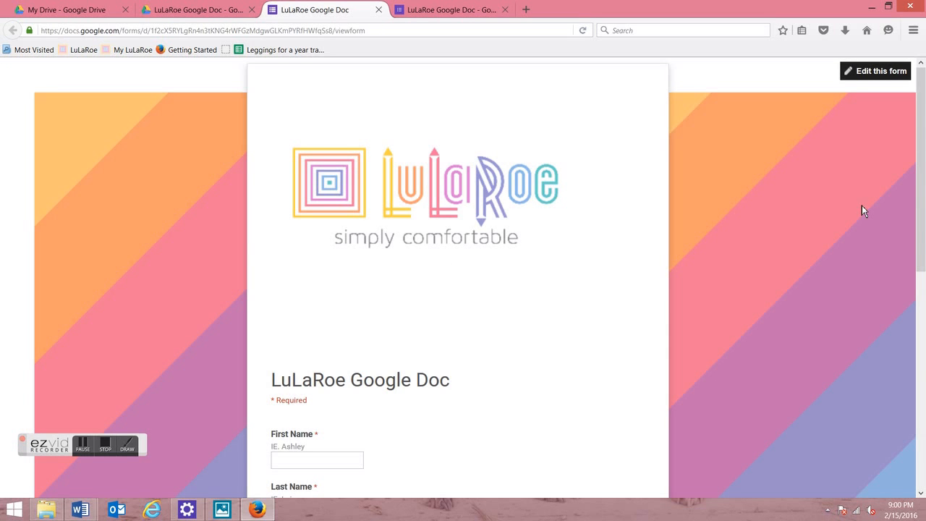
# Step: From the top of the live LuLaRoe form, choose Edit this form to reopen the editor
pyautogui.moveTo(923, 153); pyautogui.dragTo(924, 296)
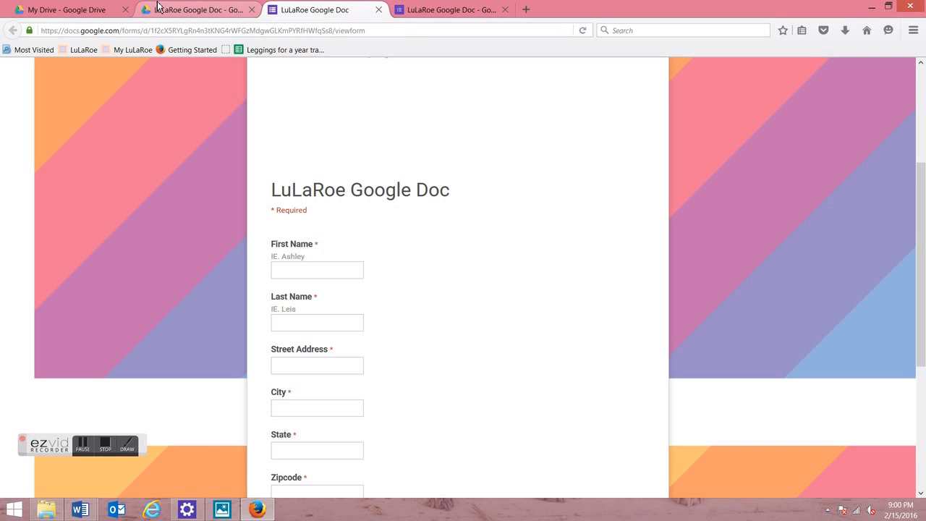
pyautogui.click(484, 8)
pyautogui.click(330, 6)
pyautogui.scroll(2, 617, 153)
pyautogui.scroll(2, 617, 152)
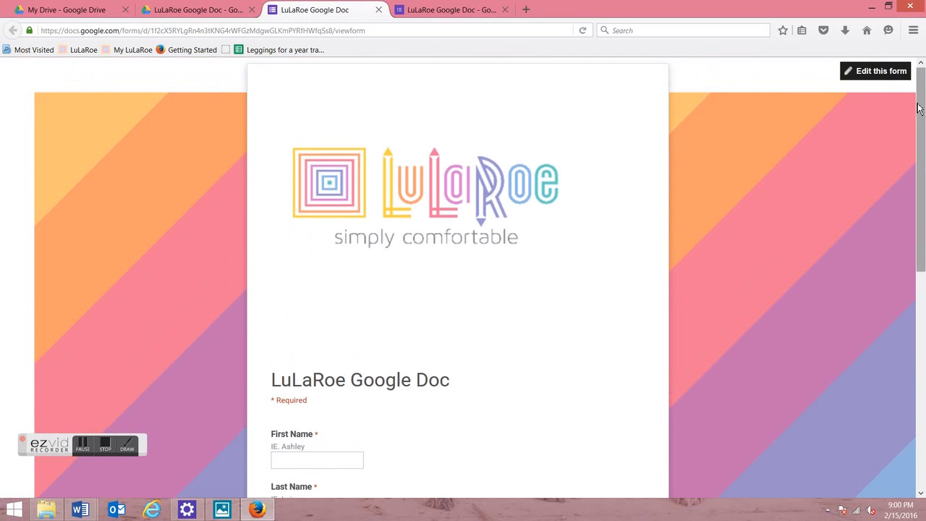
pyautogui.click(884, 72)
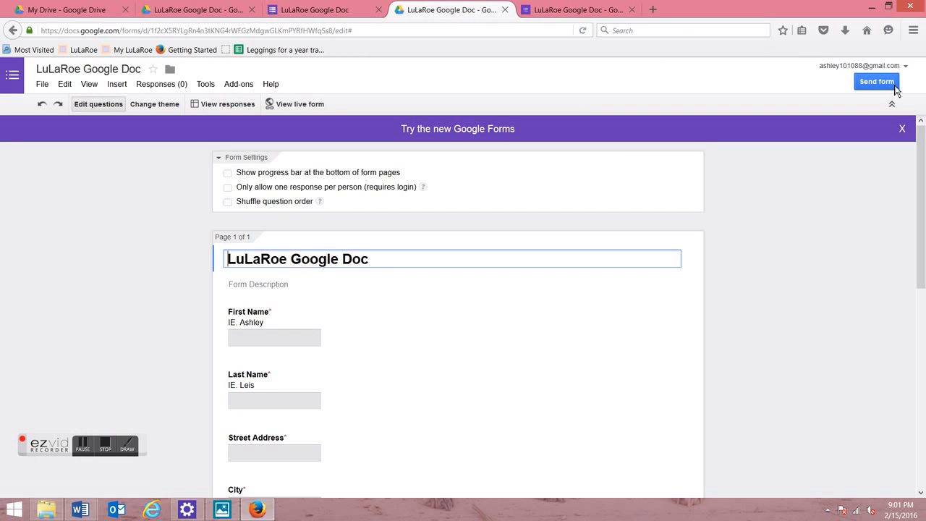
# Step: Copy the Send form share link and load it in a new browser tab
pyautogui.click(894, 89)
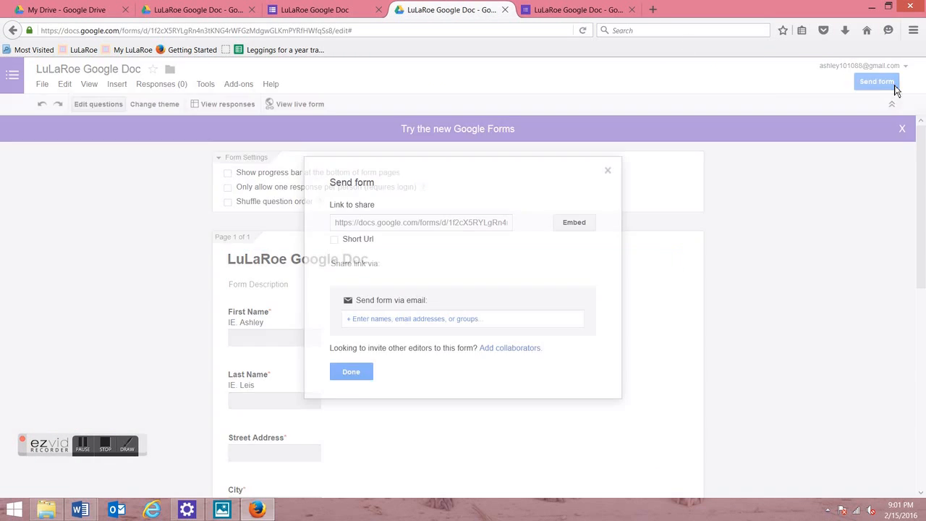
pyautogui.doubleClick(380, 221)
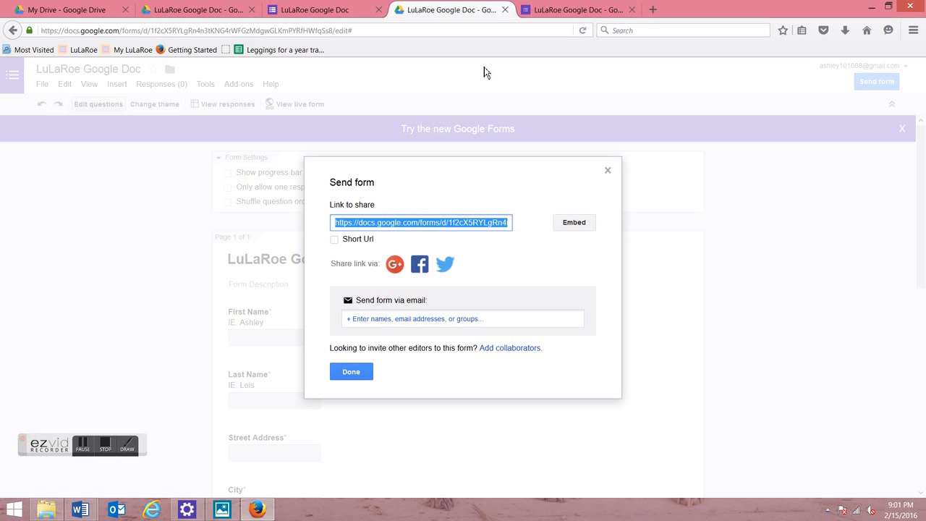
pyautogui.click(652, 10)
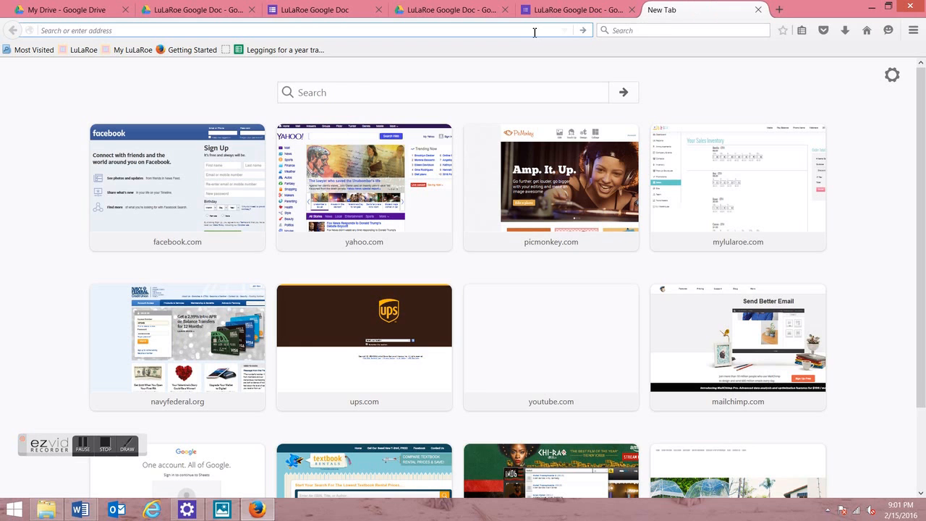
pyautogui.write('https://docs.google.com/forms/d/1f2cX5RYLgRn4n3tKNG4rWFGzMdgwGLKmPYRfHWfqSs8/viewform?c=0&w=1&usp=send_form')
pyautogui.press('Return')
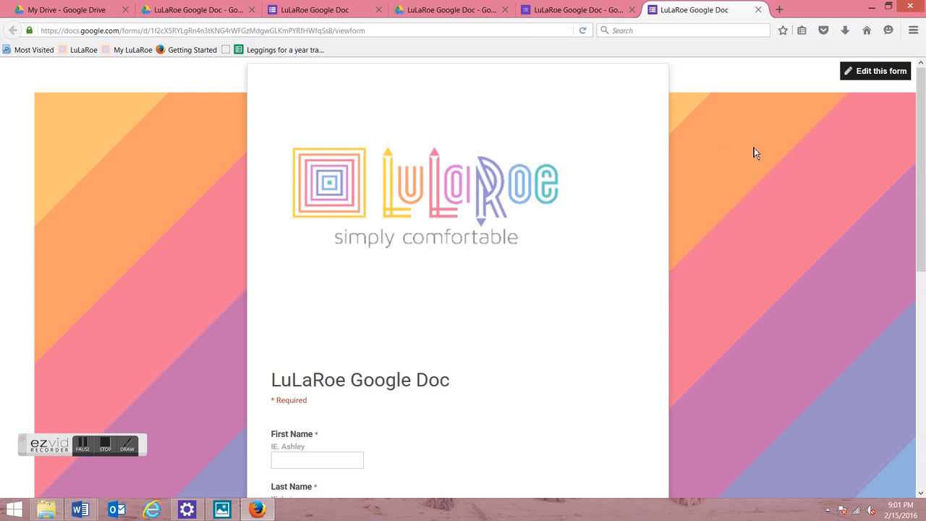
# Step: Fill in the sample first and last name, street address, city, state and zipcode fields
pyautogui.moveTo(922, 139); pyautogui.dragTo(923, 229)
pyautogui.click(353, 255)
pyautogui.press('Tab')
pyautogui.press('Tab')
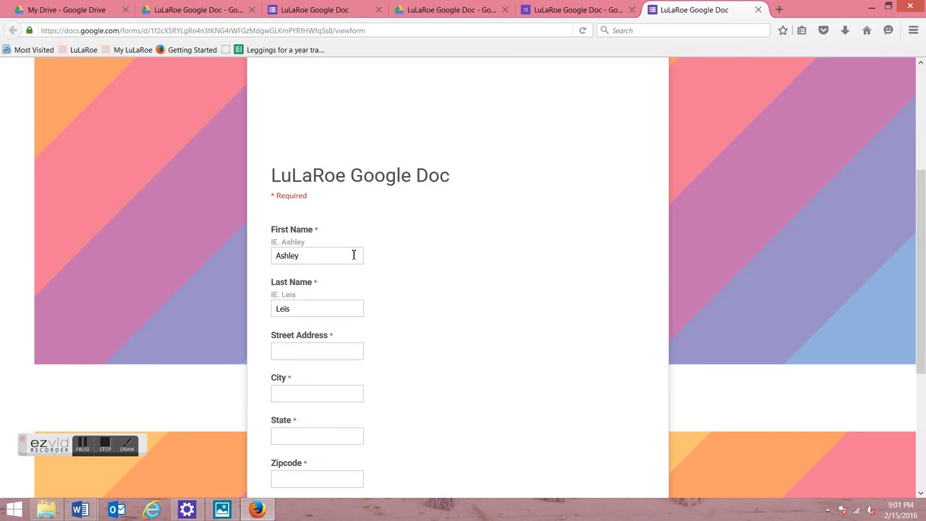
pyautogui.press('Tab')
pyautogui.write('Groton')
pyautogui.press('Tab')
pyautogui.write('CT')
pyautogui.press('Tab')
pyautogui.write('06340')
# Step: Choose Military for Discount, answer YES to hosting a Pop Up, and submit
pyautogui.press('Tab')
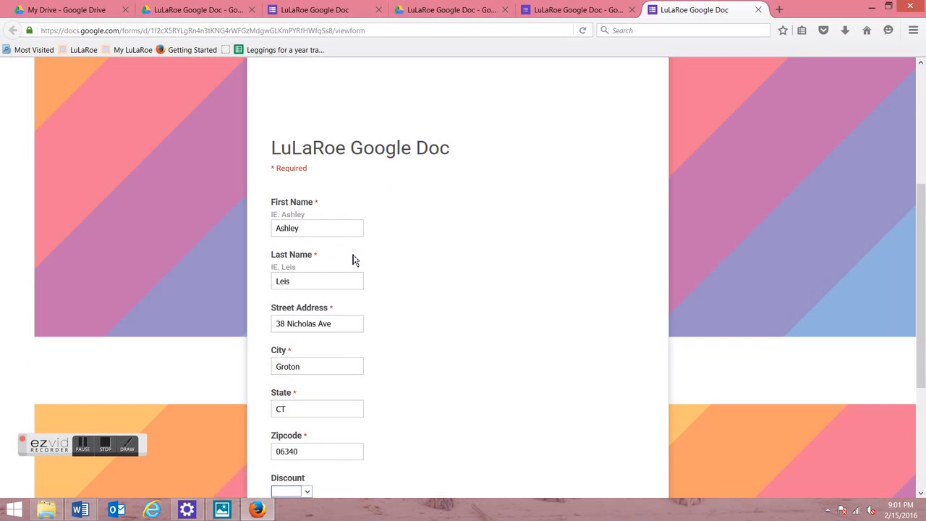
pyautogui.press('Down')
pyautogui.scroll(-3, 355, 261)
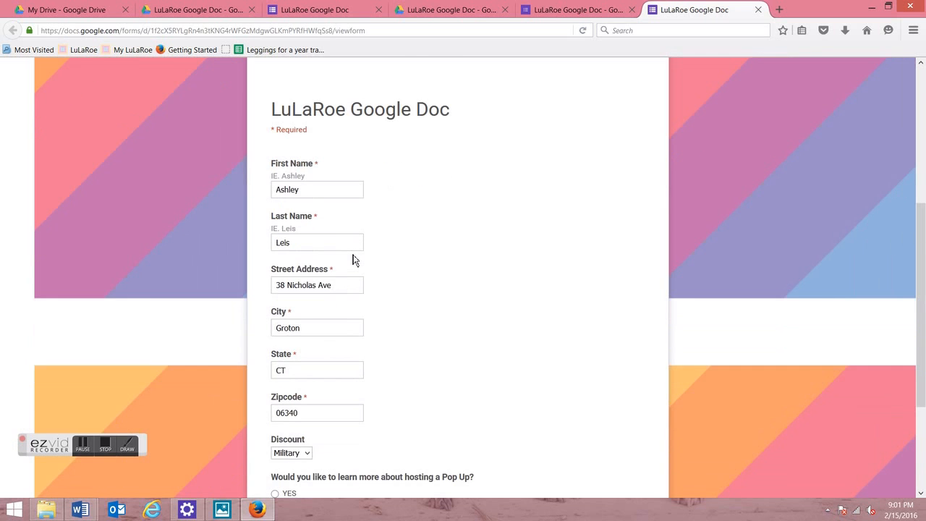
pyautogui.click(276, 443)
pyautogui.click(295, 494)
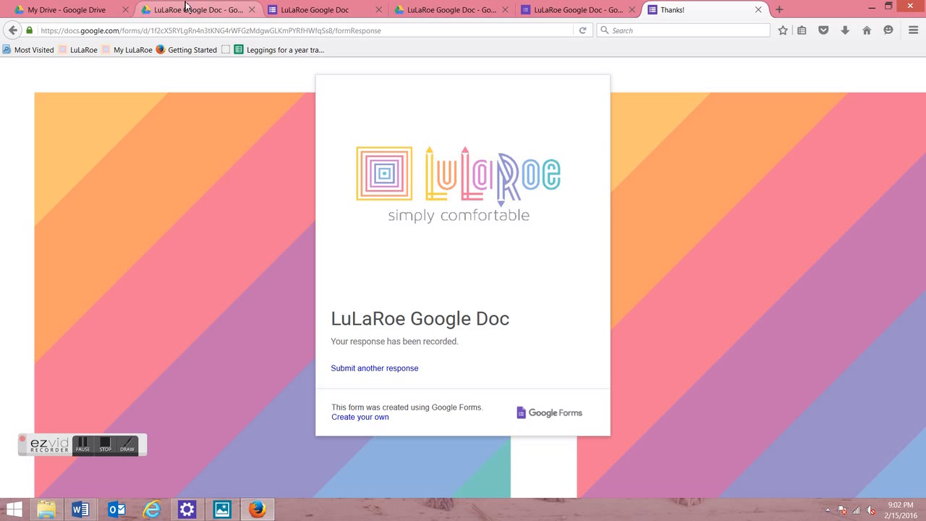
# Step: Switch to the My Drive - Google Drive tab
pyautogui.click(117, 7)
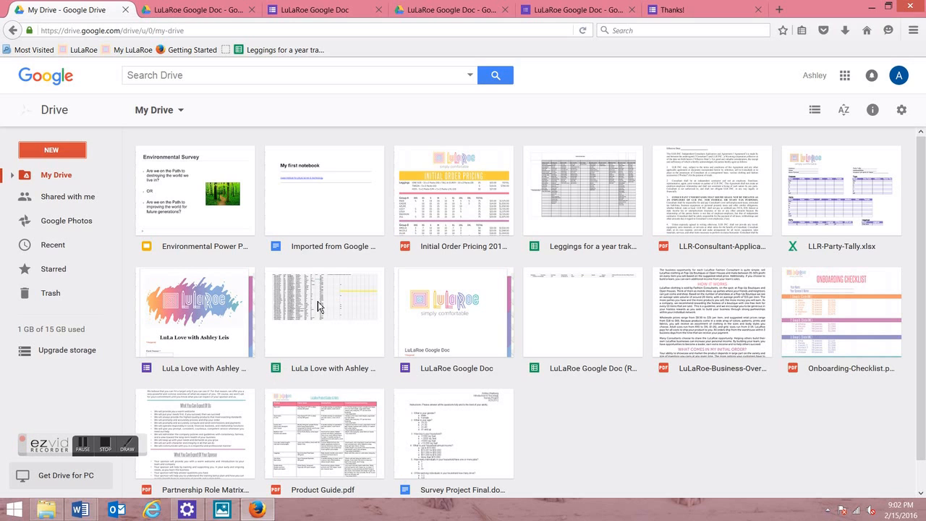
pyautogui.doubleClick(572, 196)
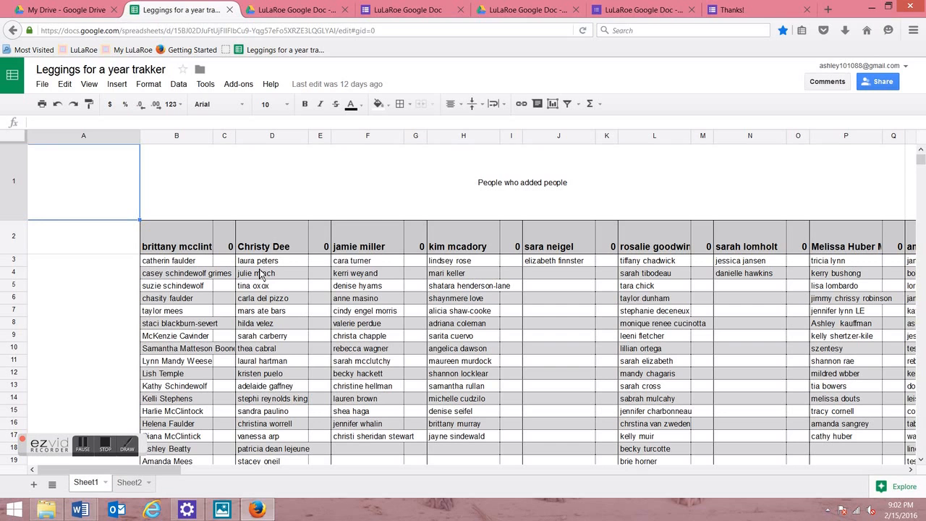
pyautogui.click(105, 9)
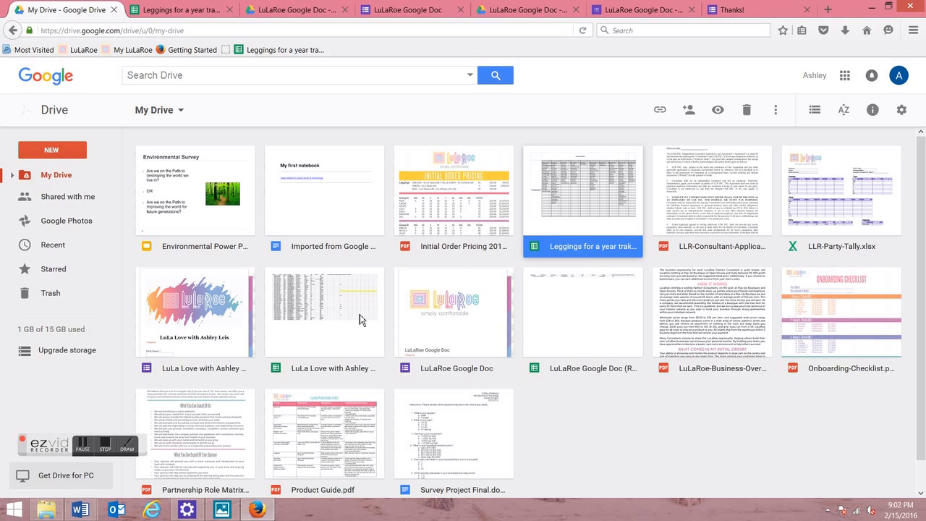
# Step: Open LuLaRoe Google Doc (Responses) and check the first name and street address in row 2
pyautogui.doubleClick(588, 342)
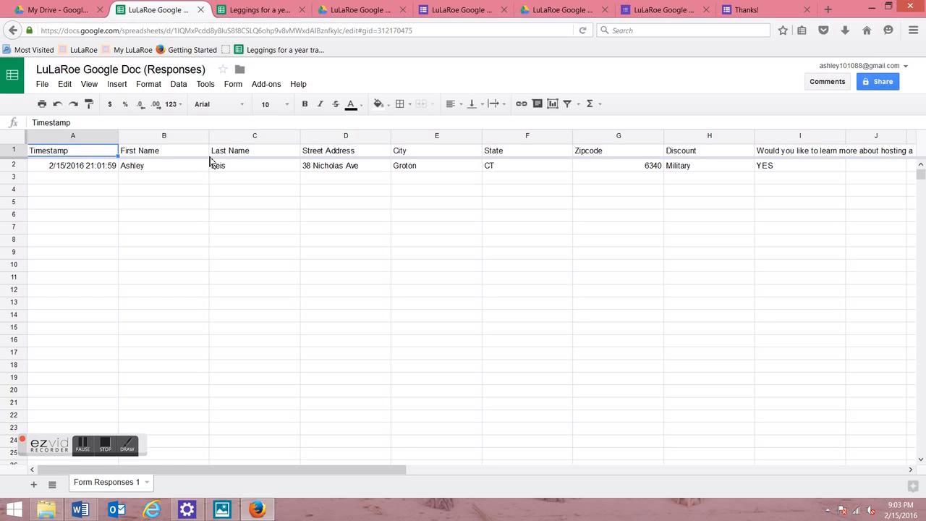
pyautogui.click(183, 175)
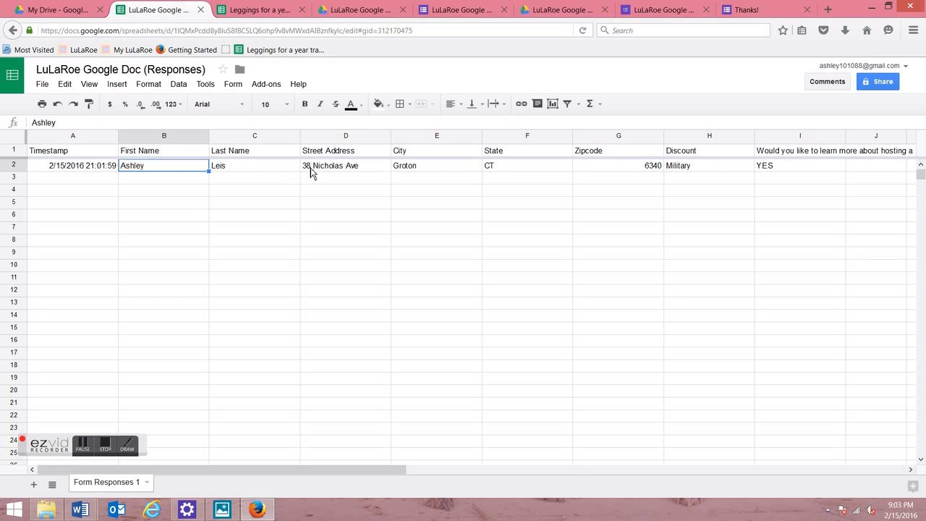
pyautogui.click(340, 172)
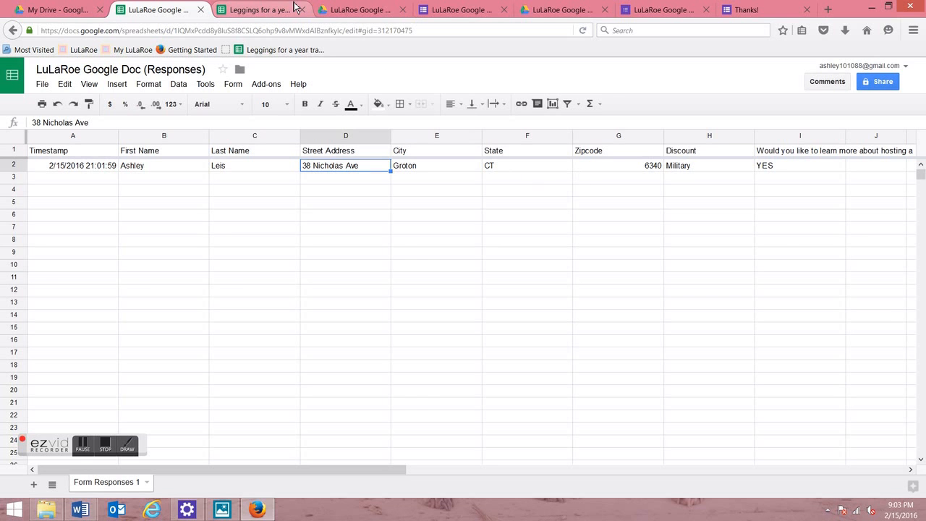
pyautogui.click(269, 6)
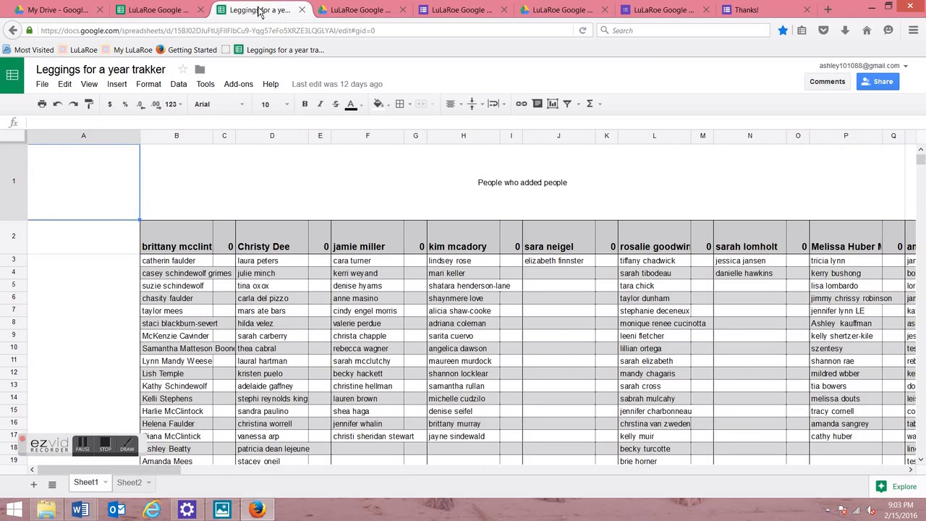
# Step: Go back to the LuLaRoe Google Doc form editor tab and scroll to the top
pyautogui.click(148, 7)
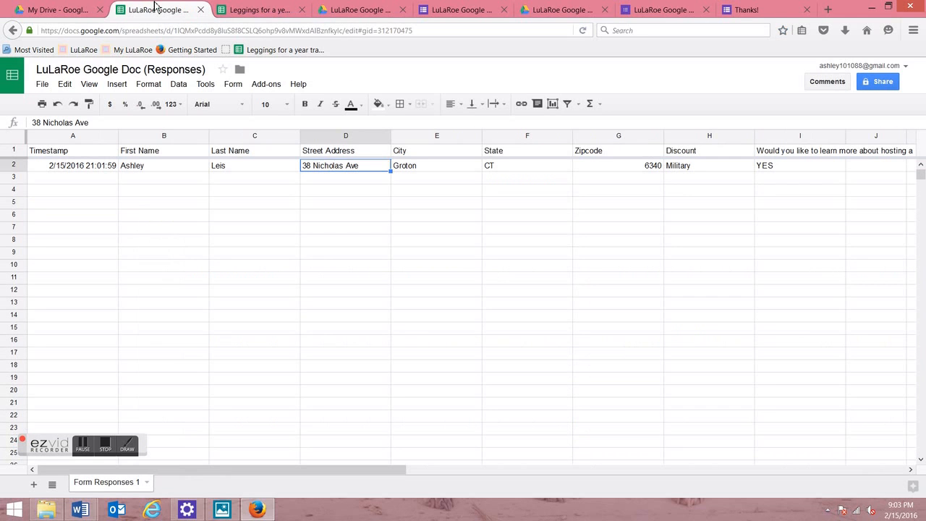
pyautogui.click(337, 9)
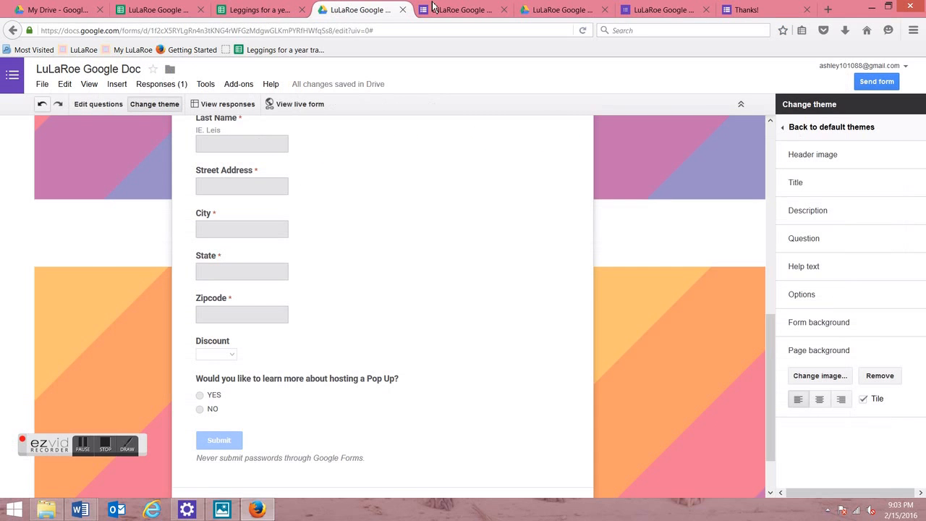
pyautogui.click(769, 266)
pyautogui.click(771, 160)
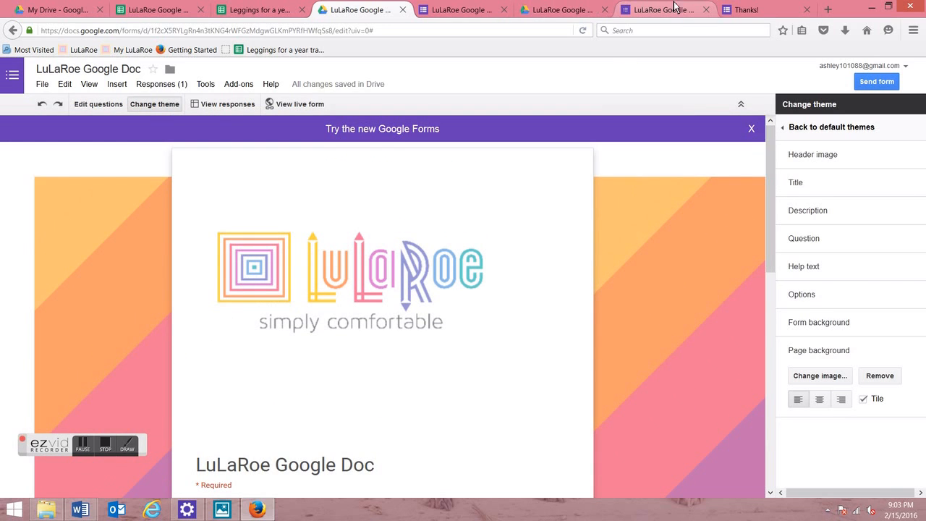